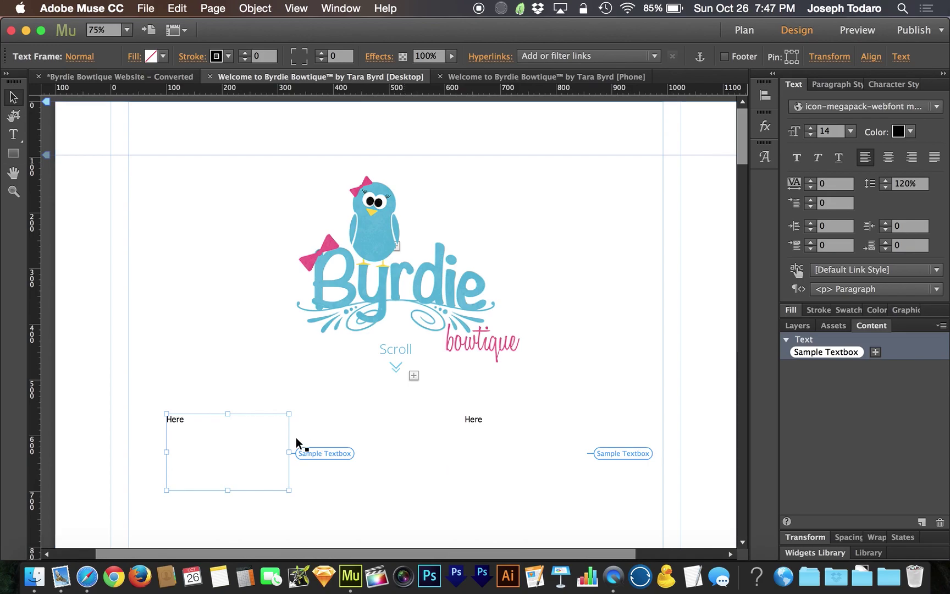
Enter text editing in the synced Sample Textbox frame that reads 'Here'
double_click(211, 419)
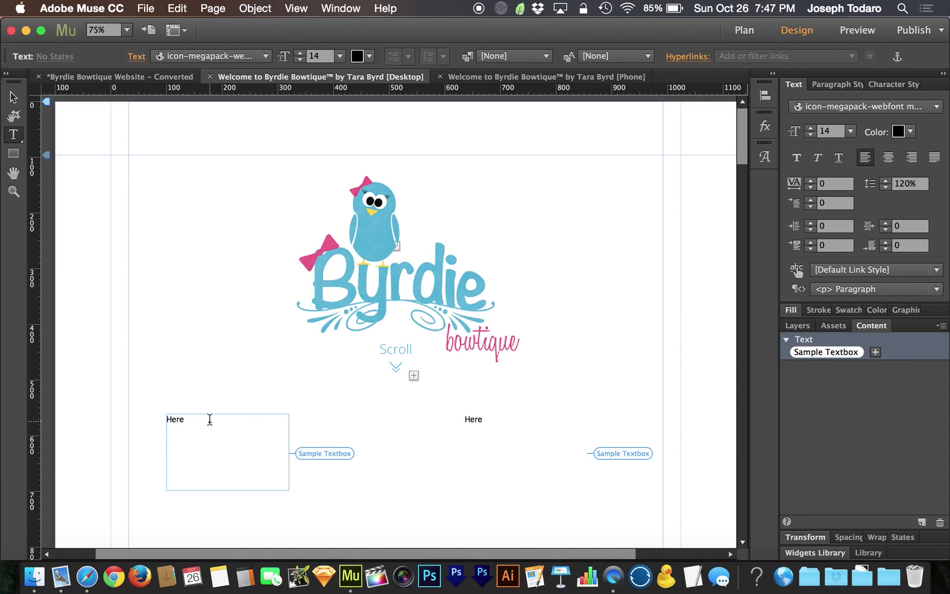
Extend the synced text to 'Here is some syncing text' and leave text editing
text(is some syncing text)
key(Escape)
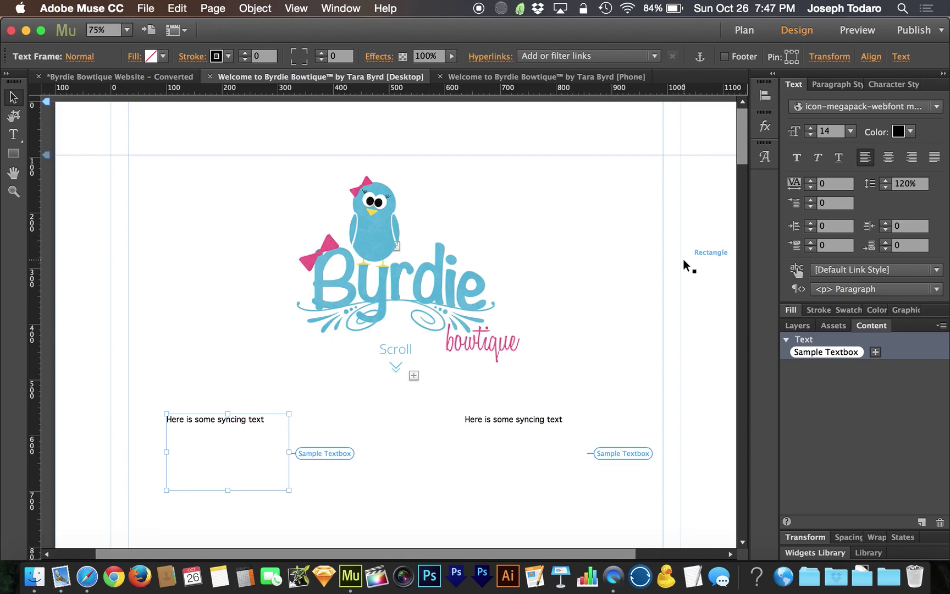
Replace the synced sample text with a lock glyph, then select both text frames
double_click(263, 437)
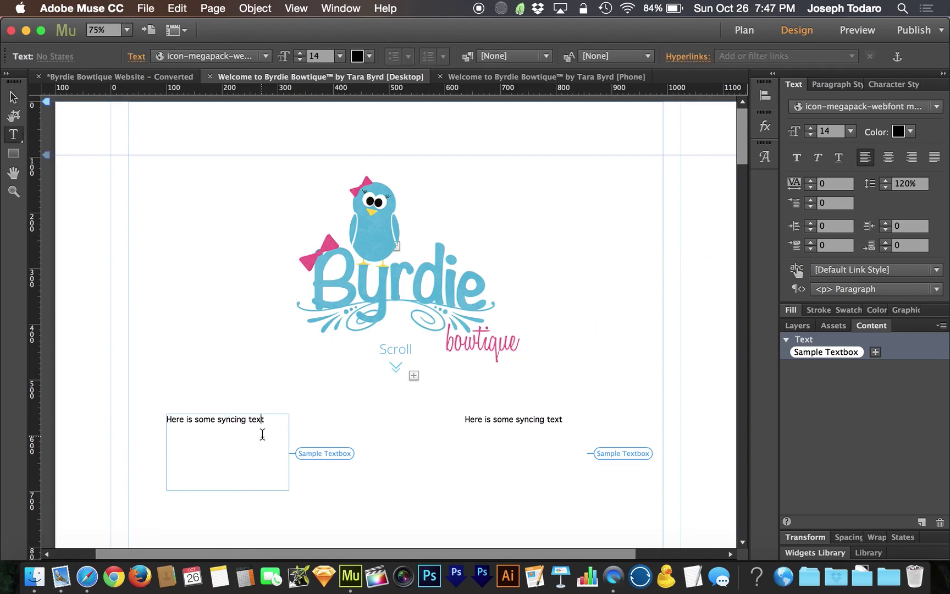
triple_click(262, 435)
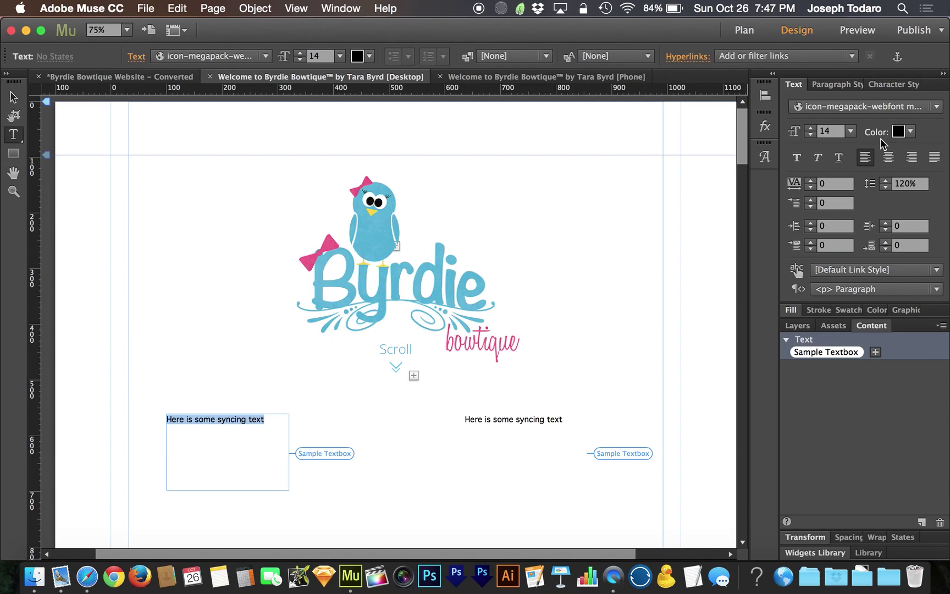
click(764, 157)
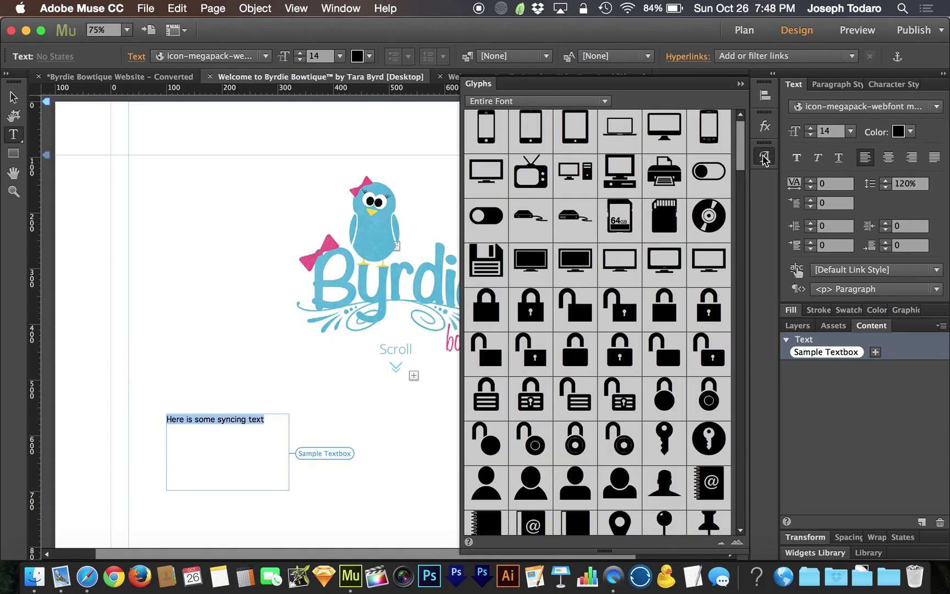
double_click(620, 442)
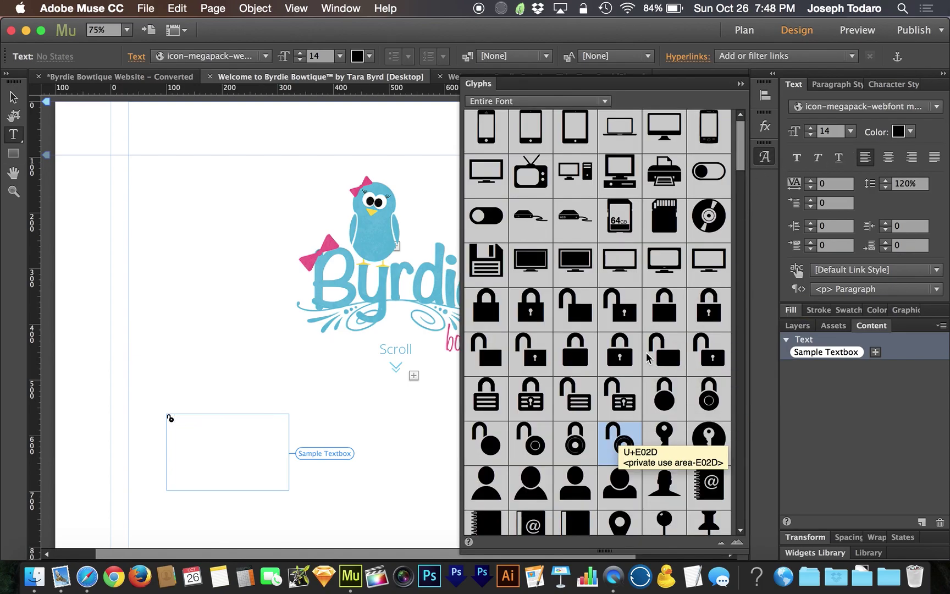
click(764, 156)
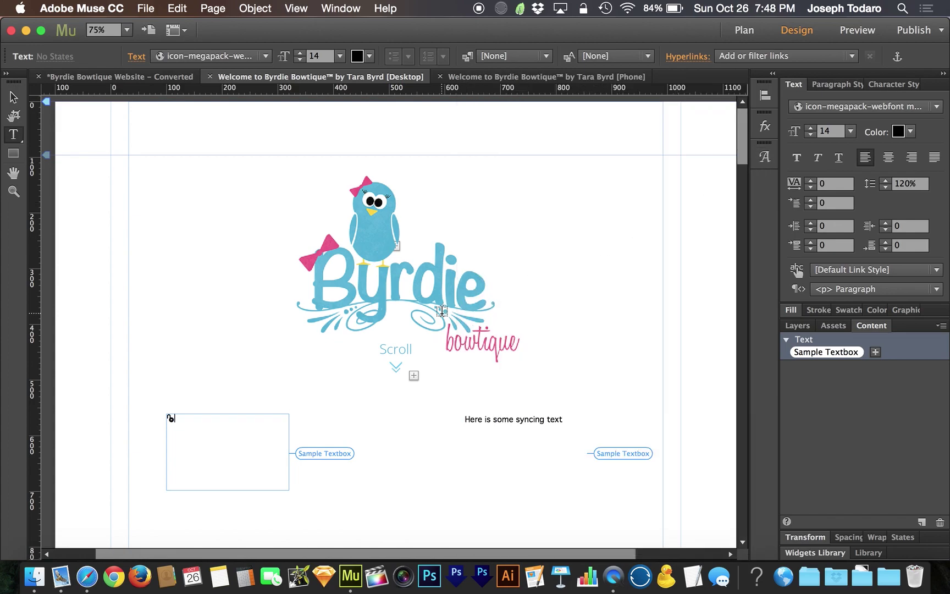
key(Escape)
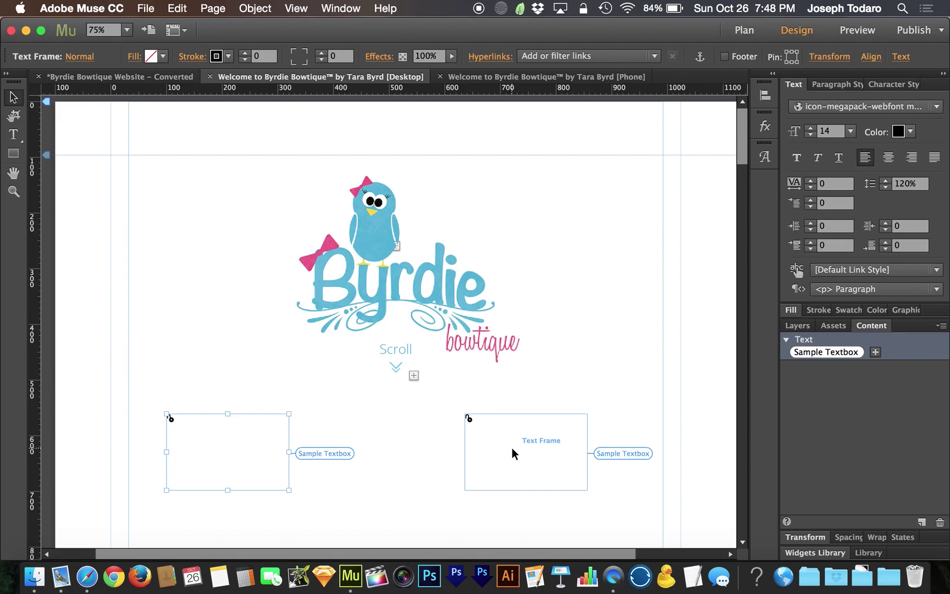
shift+click(557, 442)
Delete both sample text frames and the Scroll arrow composition
key(Delete)
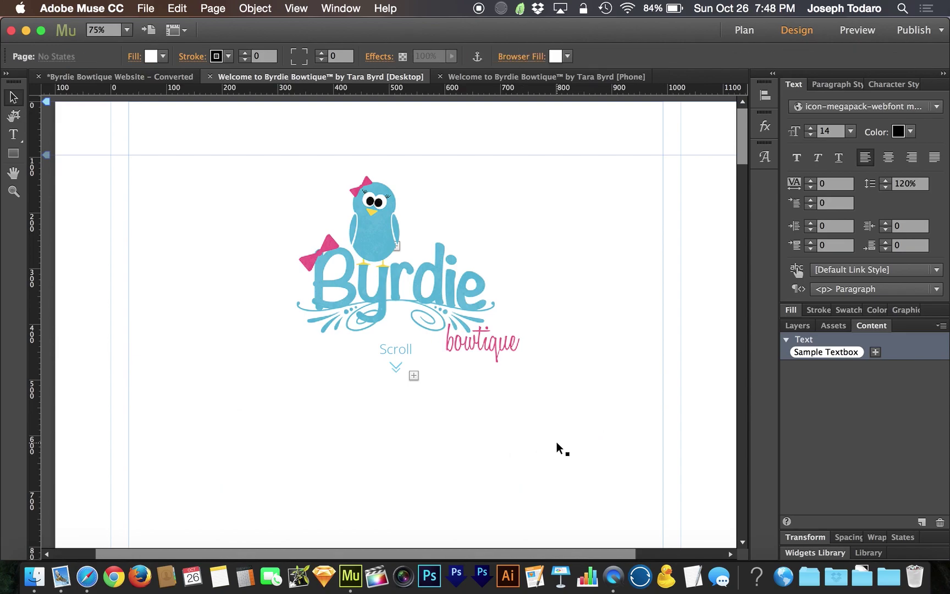
click(396, 370)
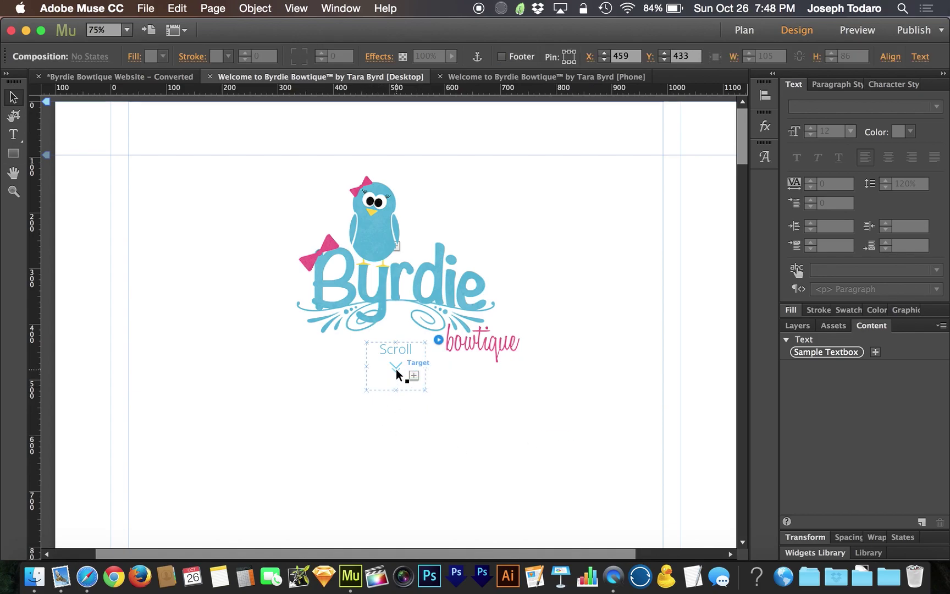
key(Escape)
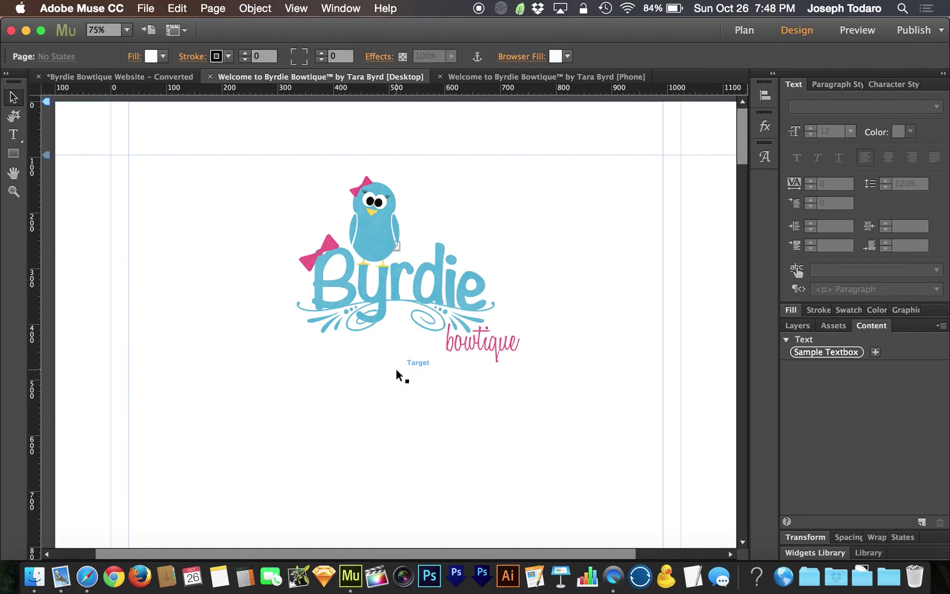
scroll(395, 369, down, 20)
scroll(395, 369, down, 10)
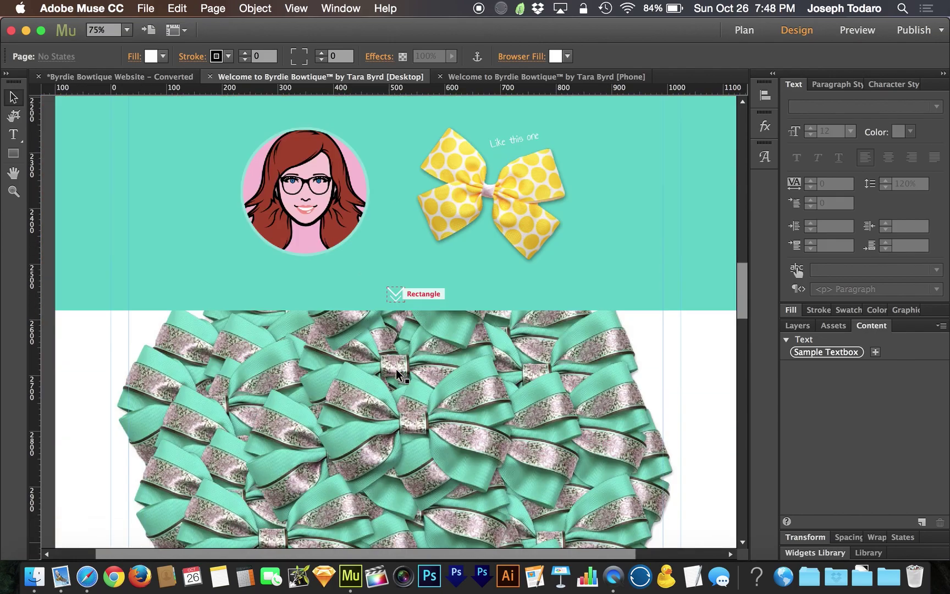
scroll(411, 321, up, 1)
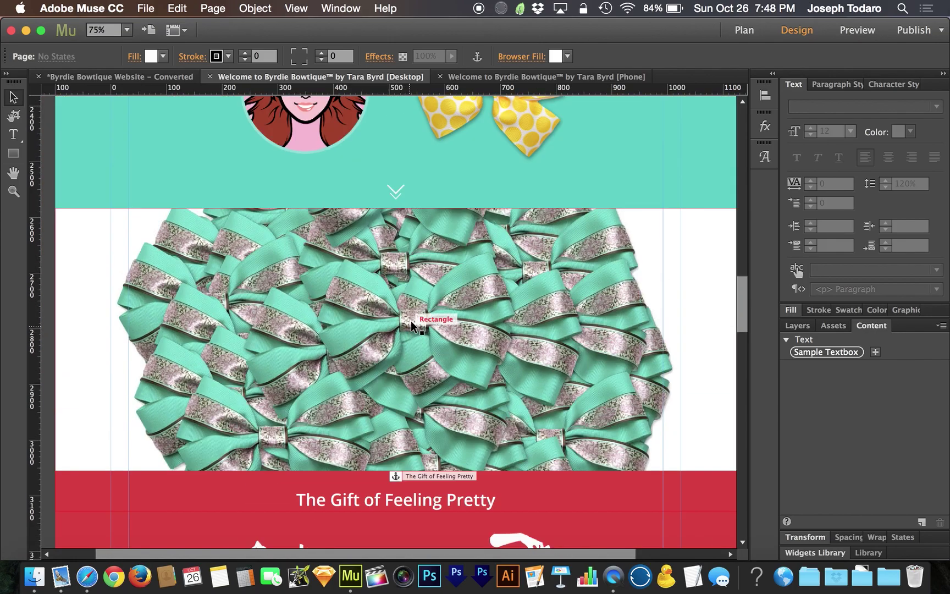
Delete the down-chevron images in the teal, red, yellow and green Connect With Me bands
click(391, 196)
key(Delete)
scroll(391, 196, down, 10)
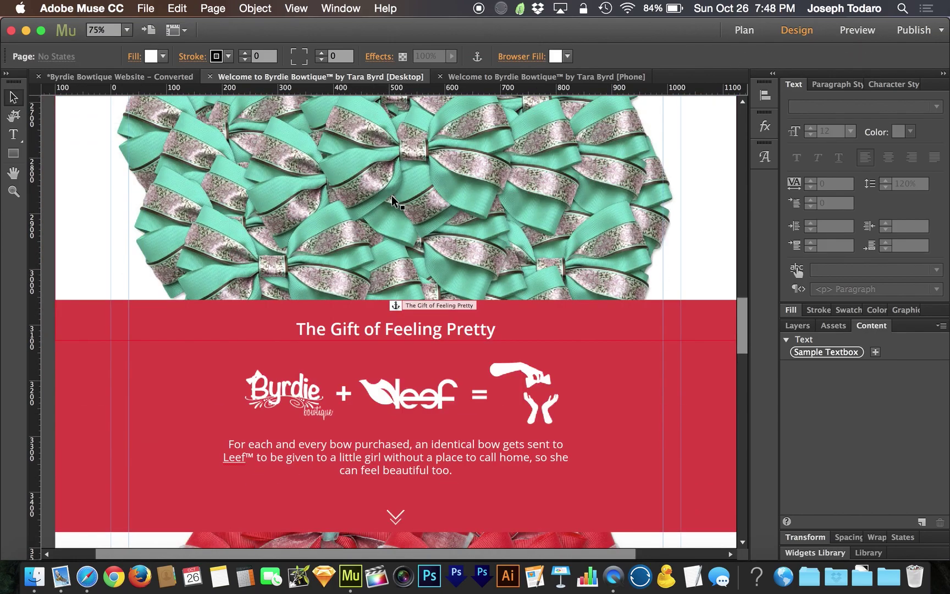
click(396, 142)
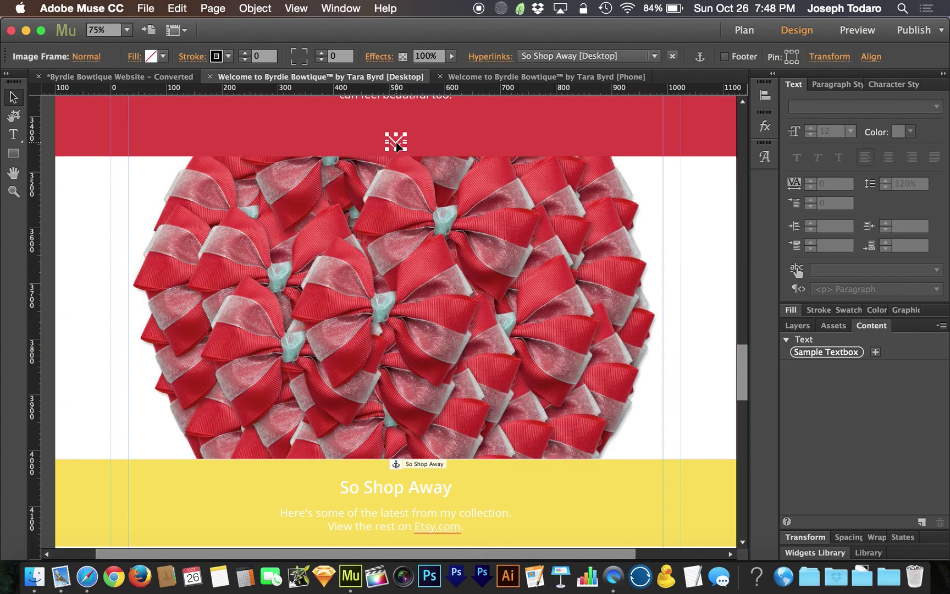
key(Delete)
scroll(396, 142, down, 5)
scroll(395, 142, down, 3)
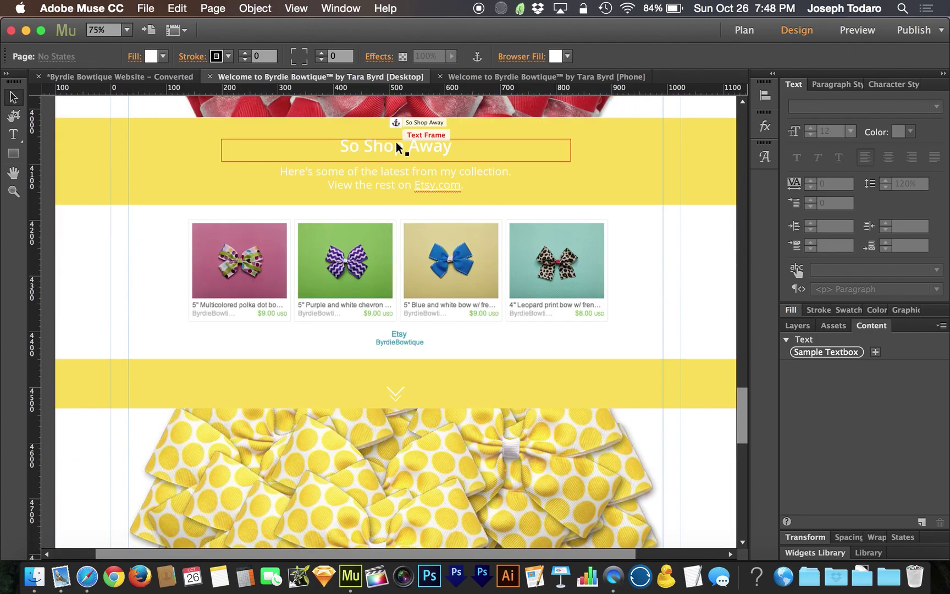
click(393, 326)
key(Delete)
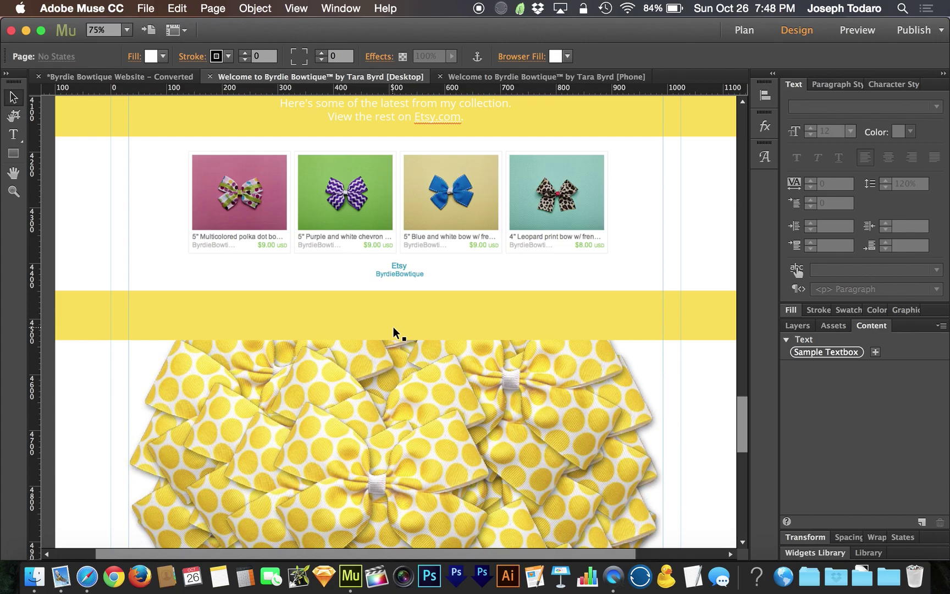
scroll(394, 327, down, 10)
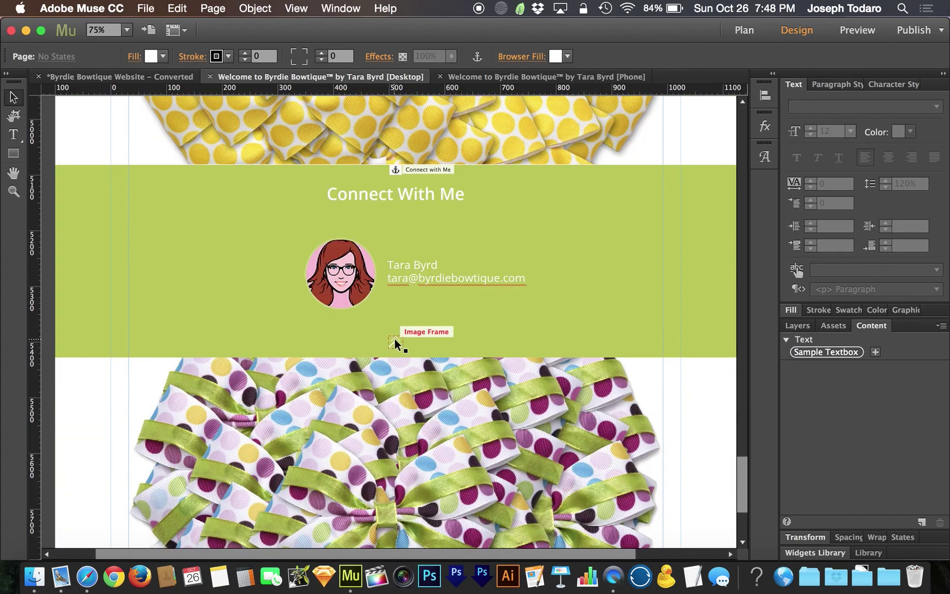
click(394, 341)
key(Delete)
scroll(394, 338, up, 15)
scroll(394, 339, up, 18)
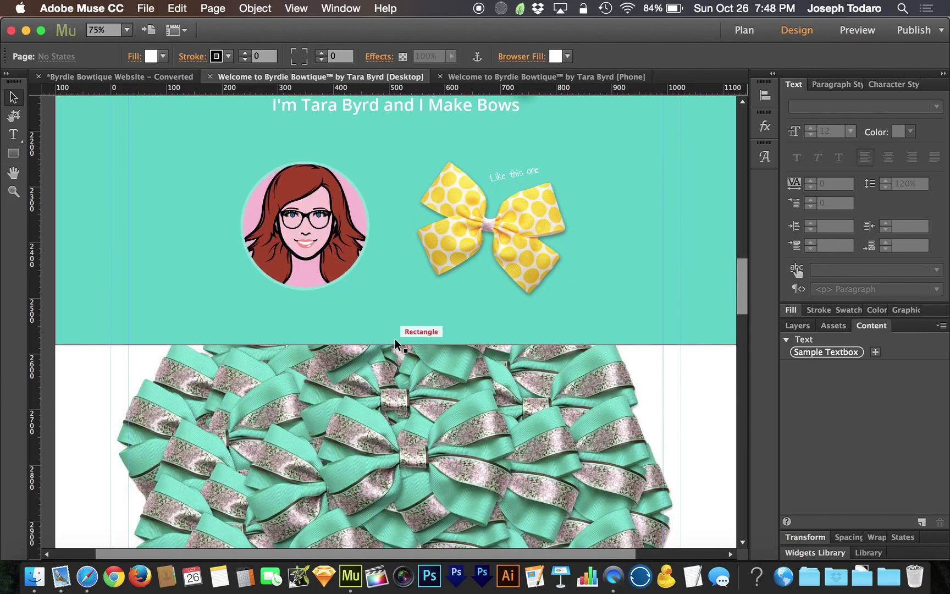
scroll(394, 339, up, 10)
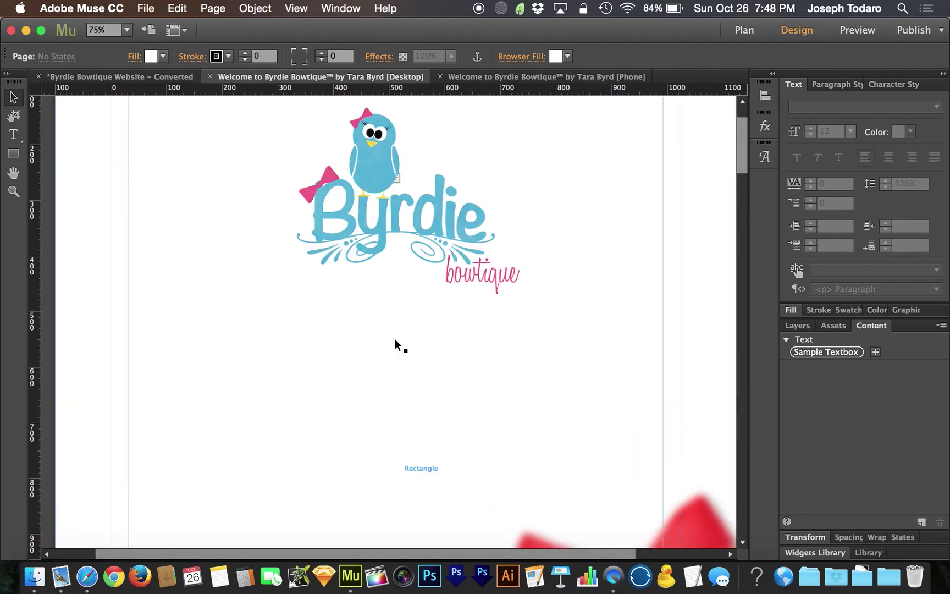
scroll(395, 339, up, 3)
Draw a small text frame below the logo set in the icon-megapack webfont at size 30
click(13, 133)
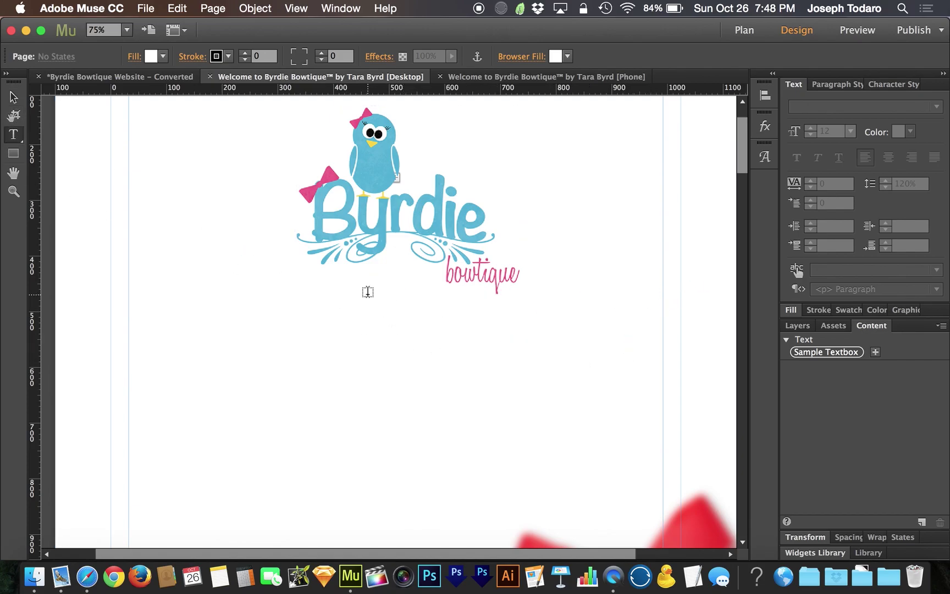
drag(366, 294, 404, 324)
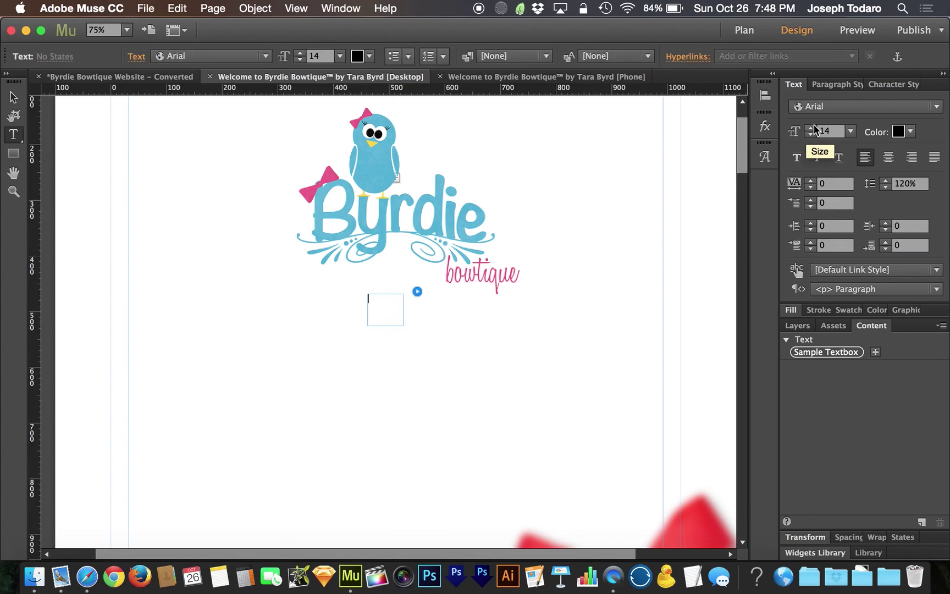
click(869, 106)
scroll(810, 226, up, 1)
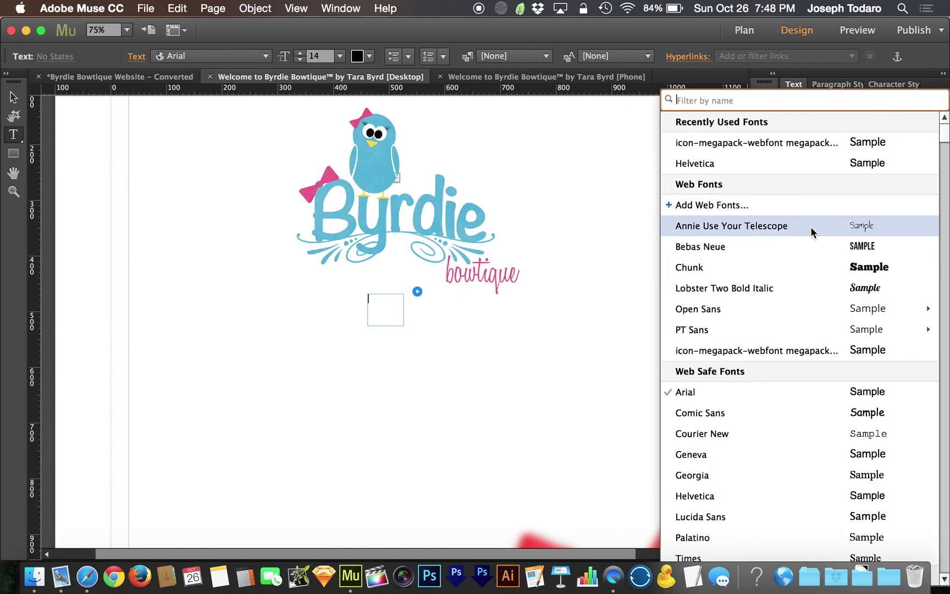
click(789, 143)
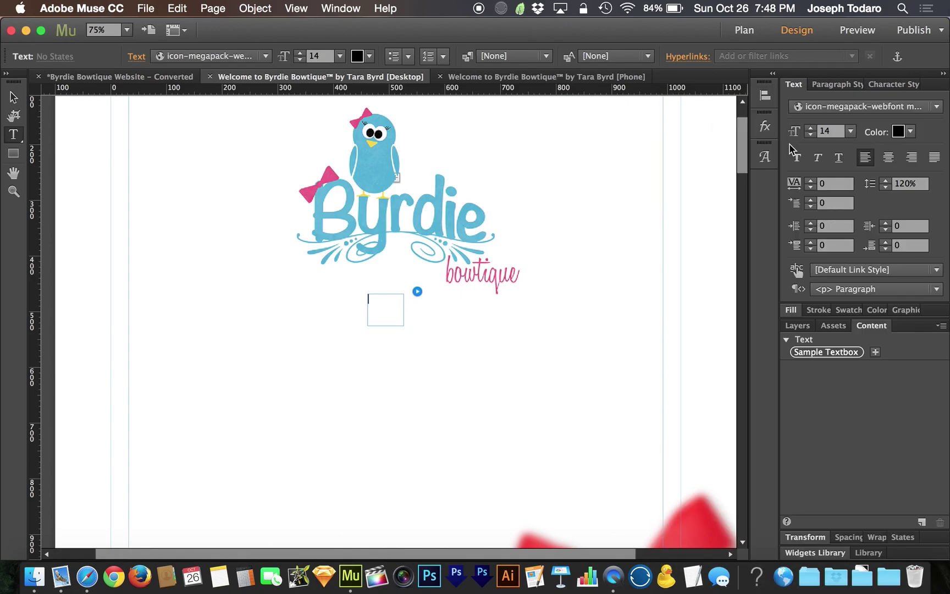
click(851, 131)
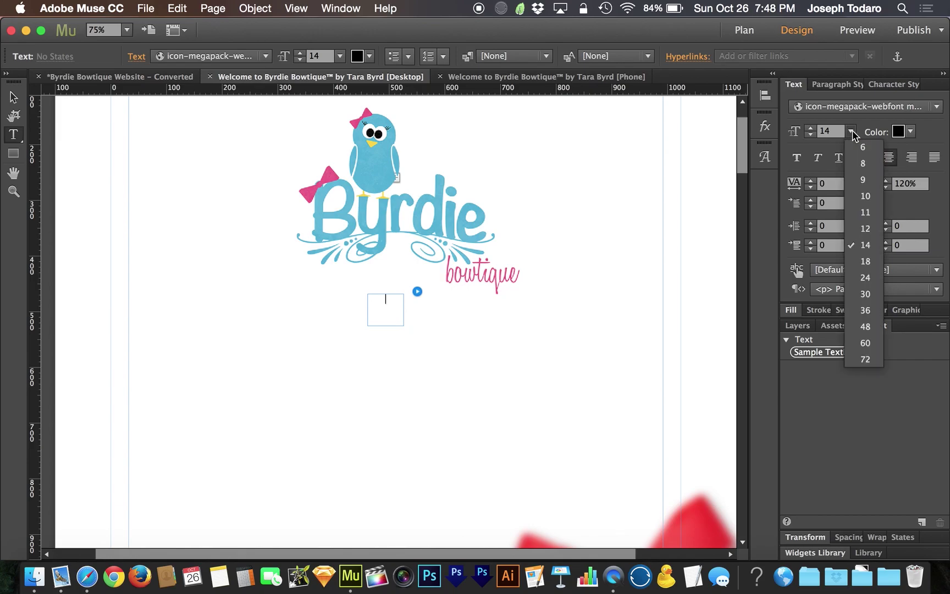
click(865, 293)
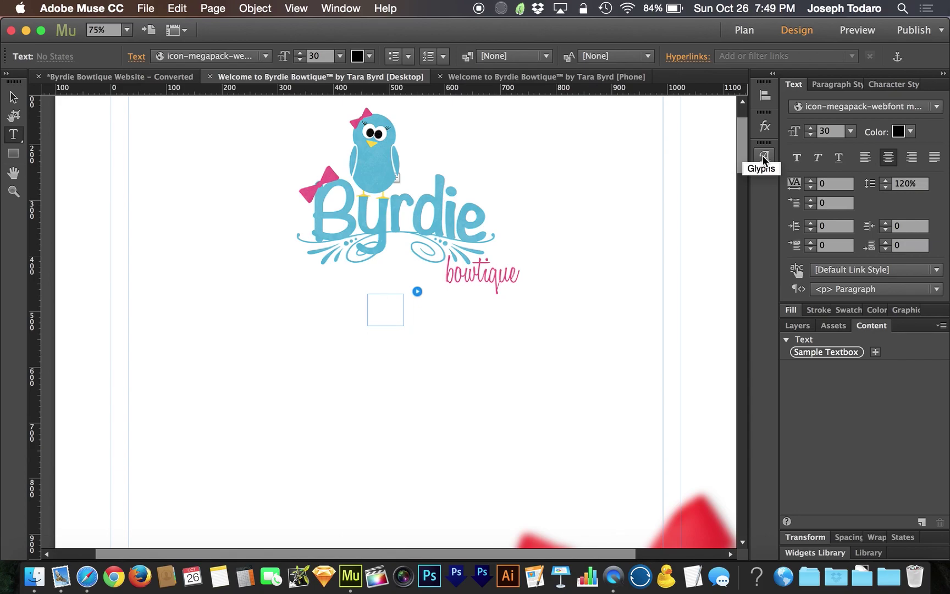
Bring up the Glyphs panel by searching the menus for 'gly'
click(375, 9)
mouse_move(340, 9)
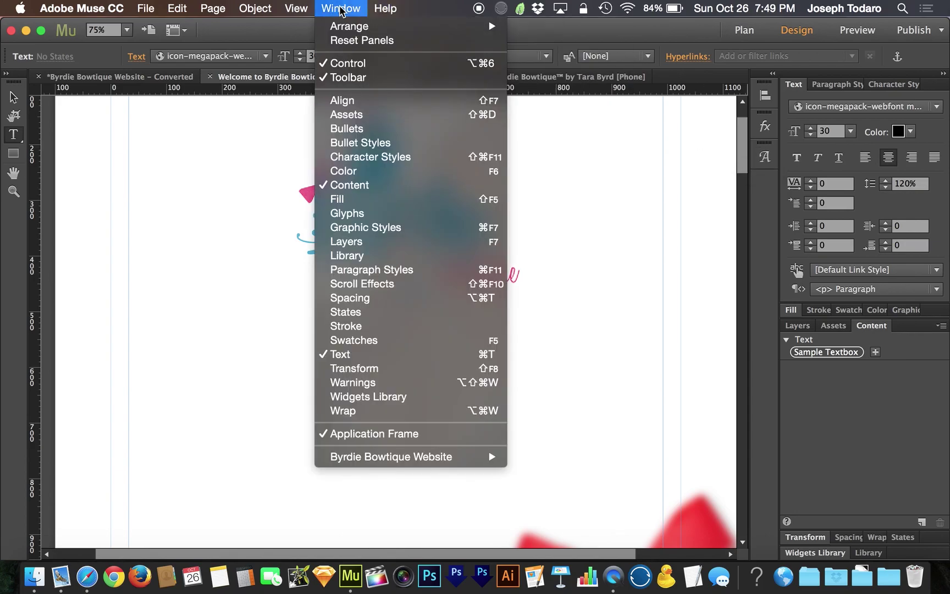
mouse_move(386, 8)
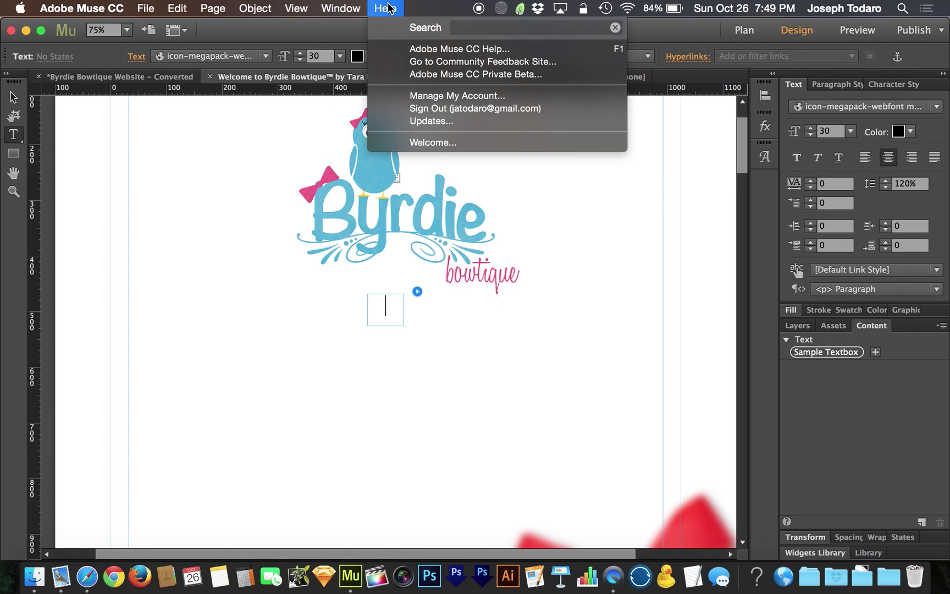
text(gl)
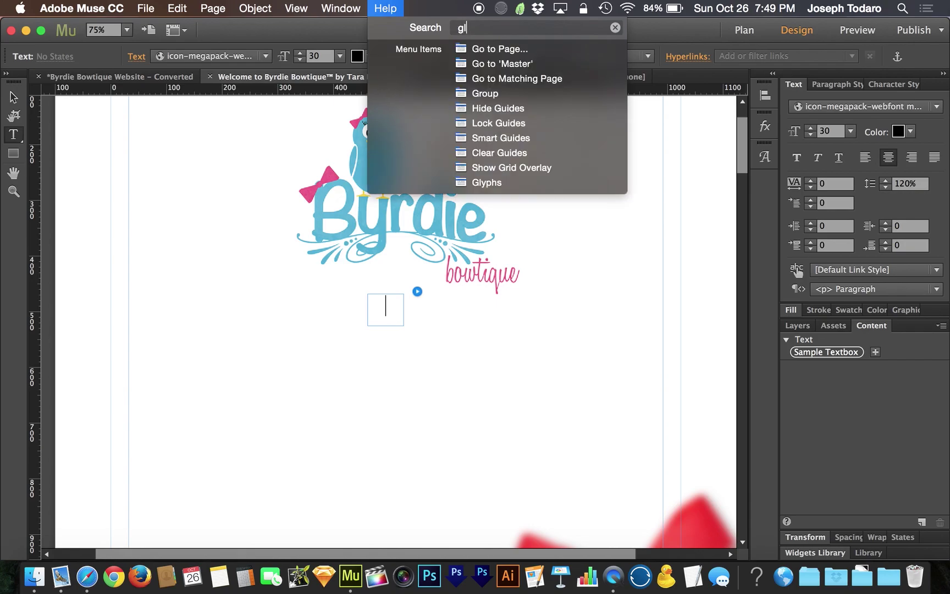
text(y)
key(BackSpace)
key(BackSpace)
key(BackSpace)
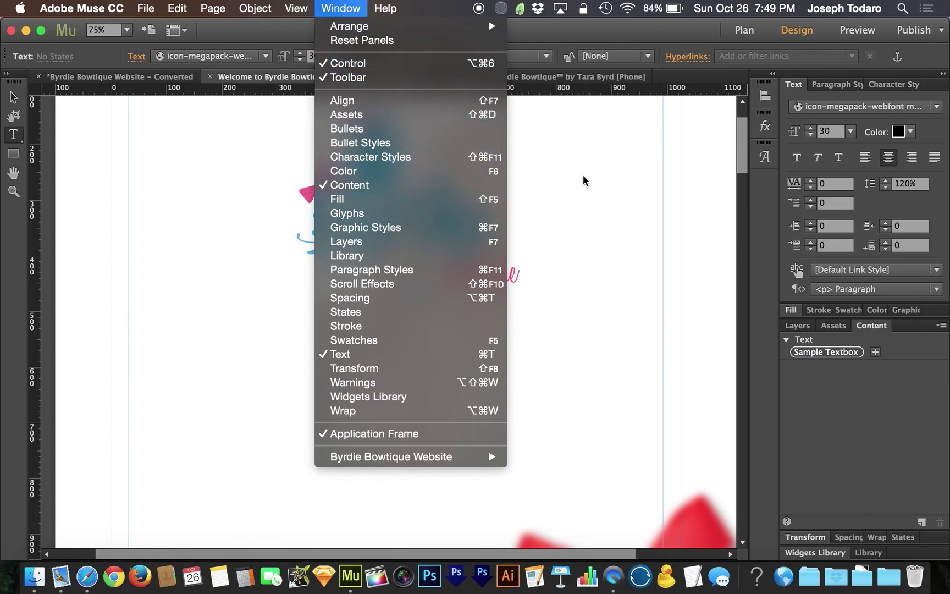
click(764, 158)
click(763, 159)
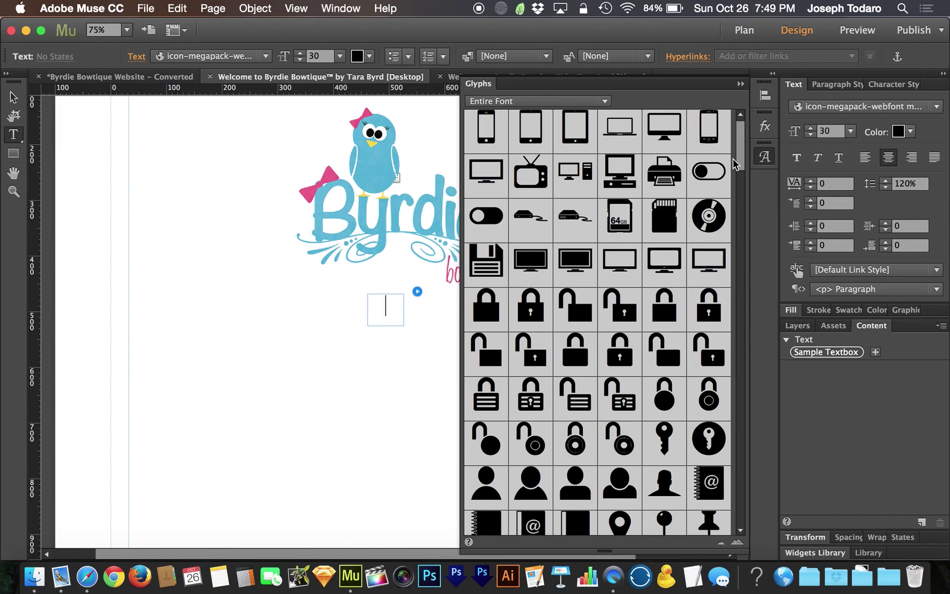
Insert the double-chevron glyph U+E071 into the text frame below the logo
scroll(692, 190, down, 3)
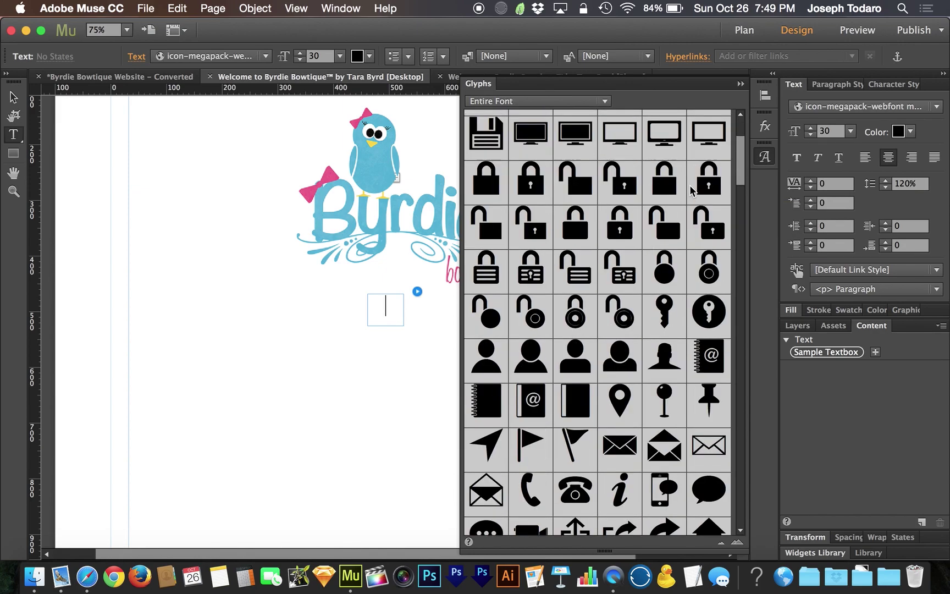
scroll(691, 190, down, 15)
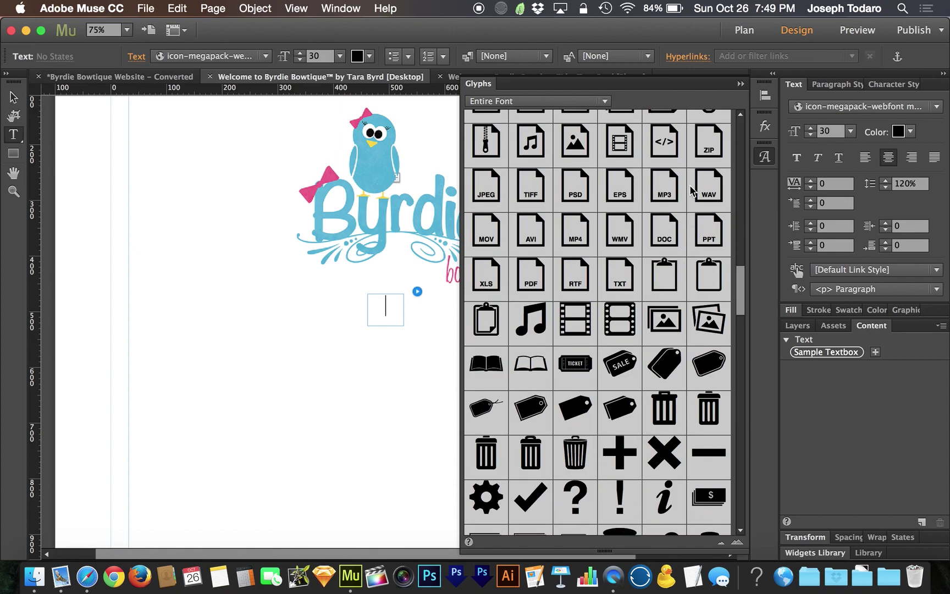
scroll(691, 188, up, 15)
scroll(691, 188, down, 1)
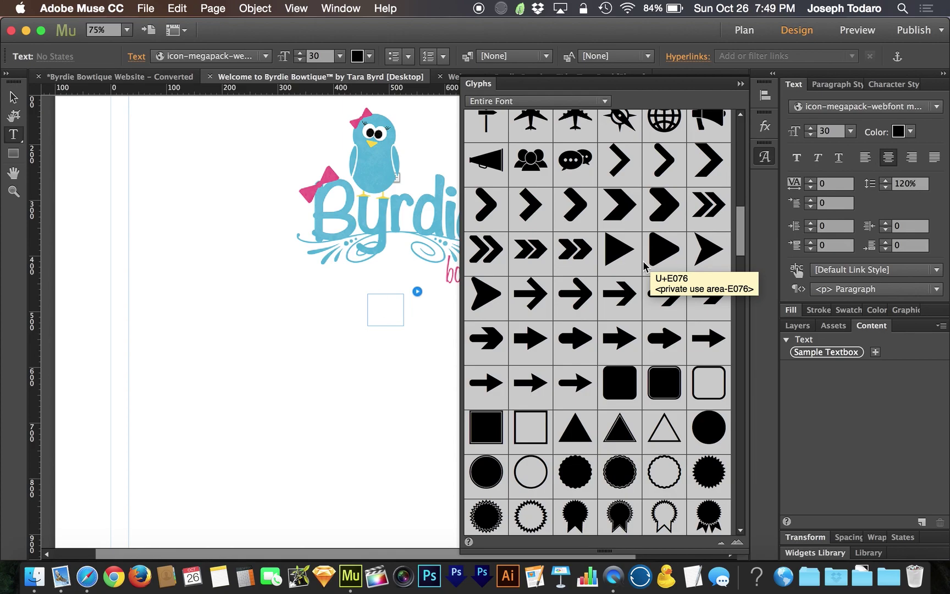
double_click(709, 208)
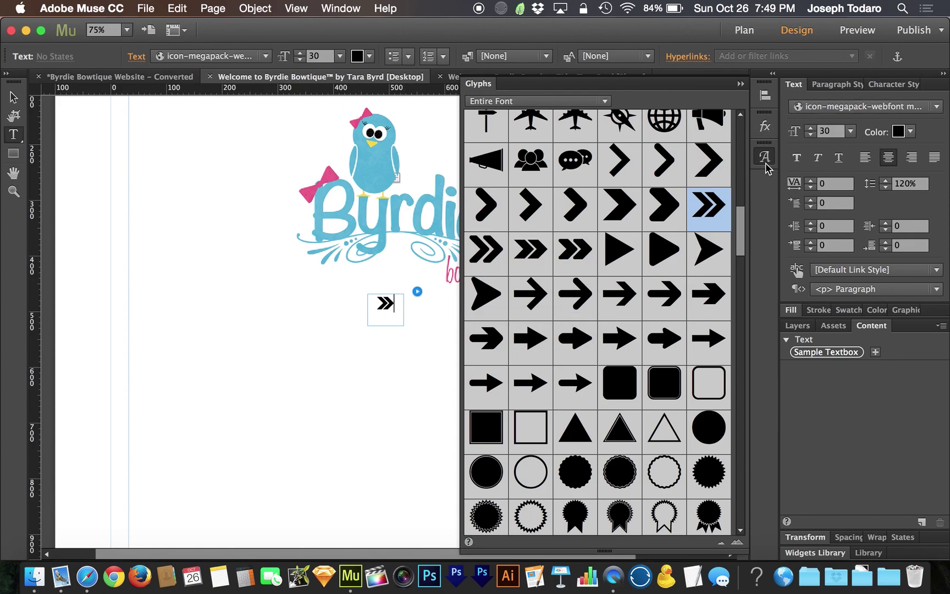
Rotate the chevron text frame -90° so it points down under the Byrdie logo
click(765, 163)
click(13, 97)
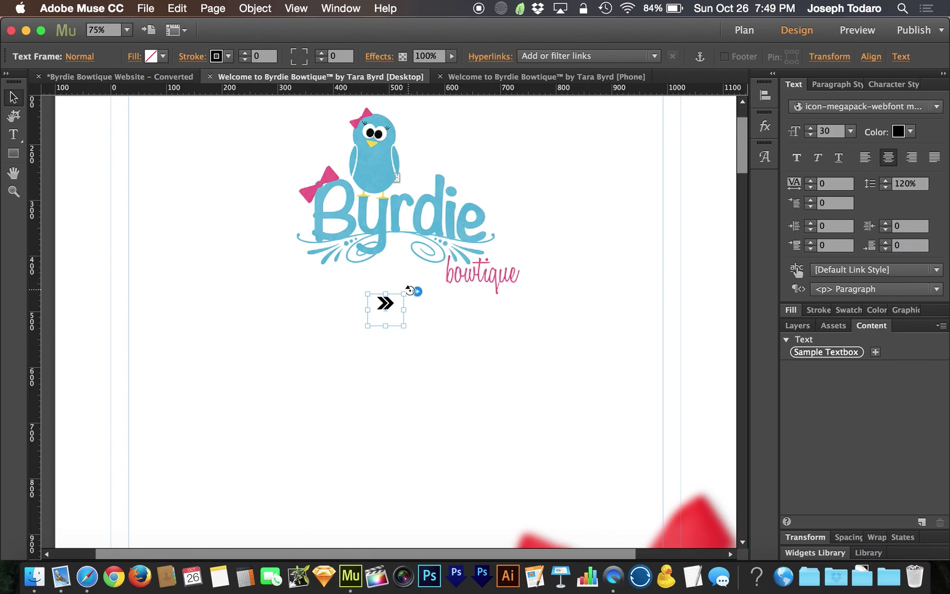
drag(408, 289, 414, 337)
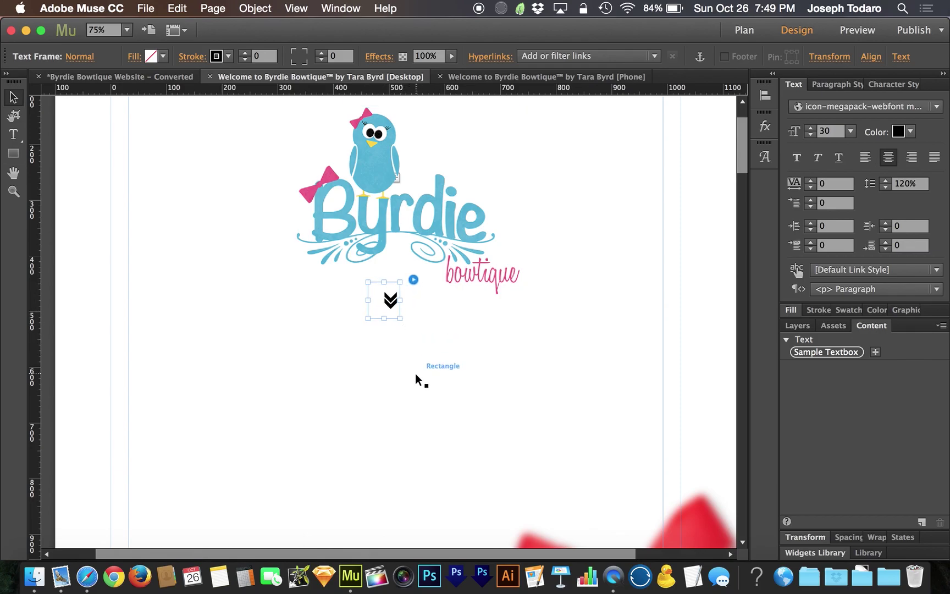
click(699, 288)
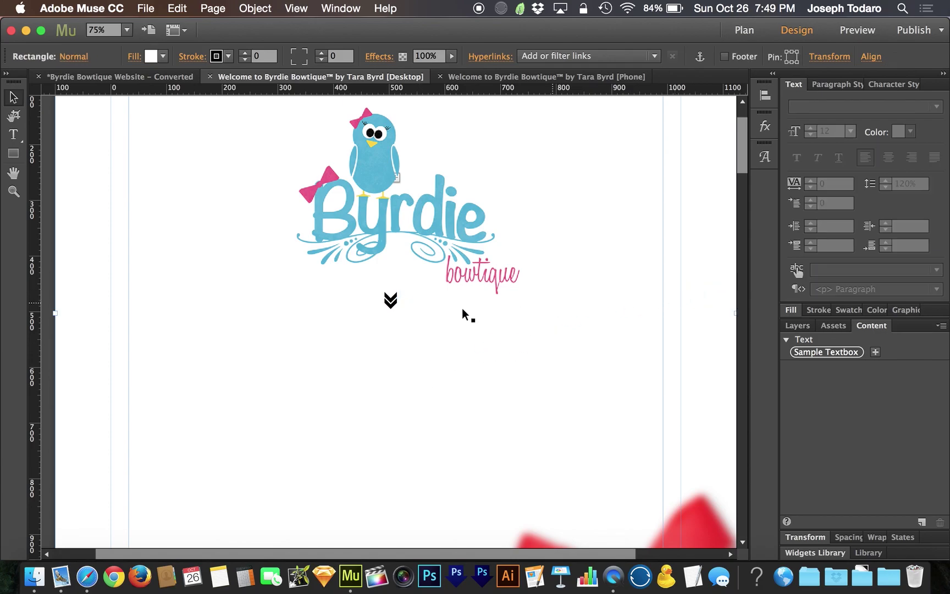
click(391, 301)
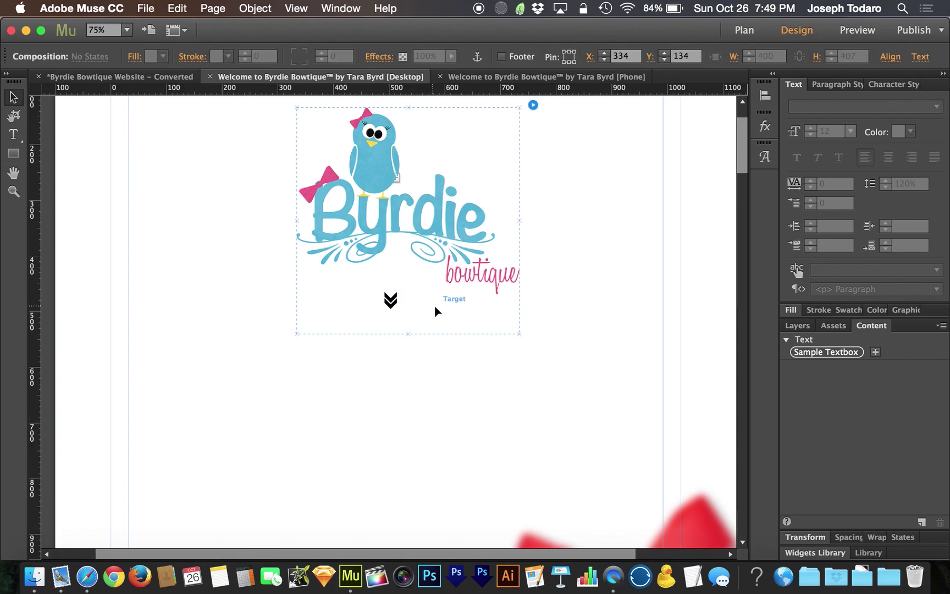
click(392, 300)
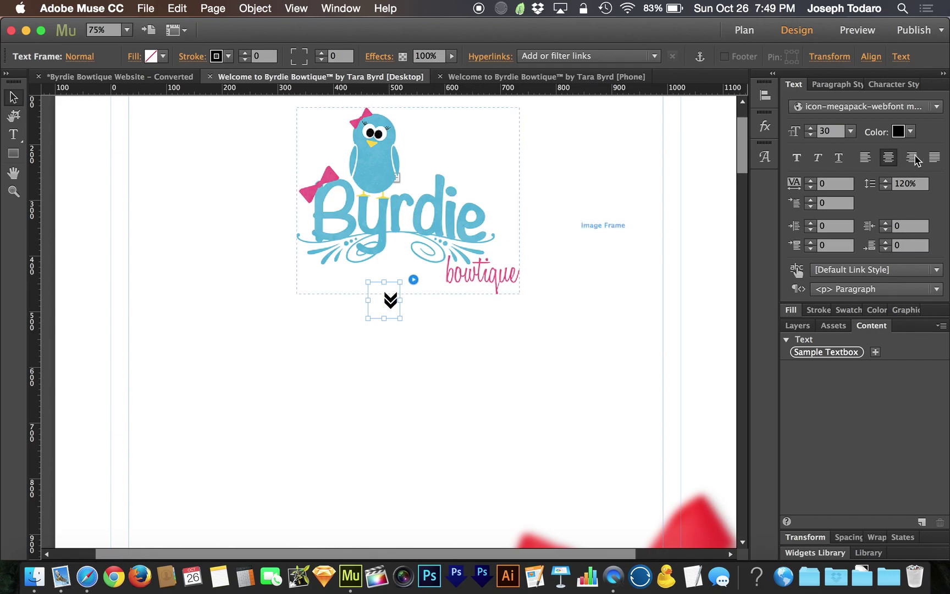
Color the chevron with the bird's blue, 4BB1D6, sampled from the logo
click(910, 132)
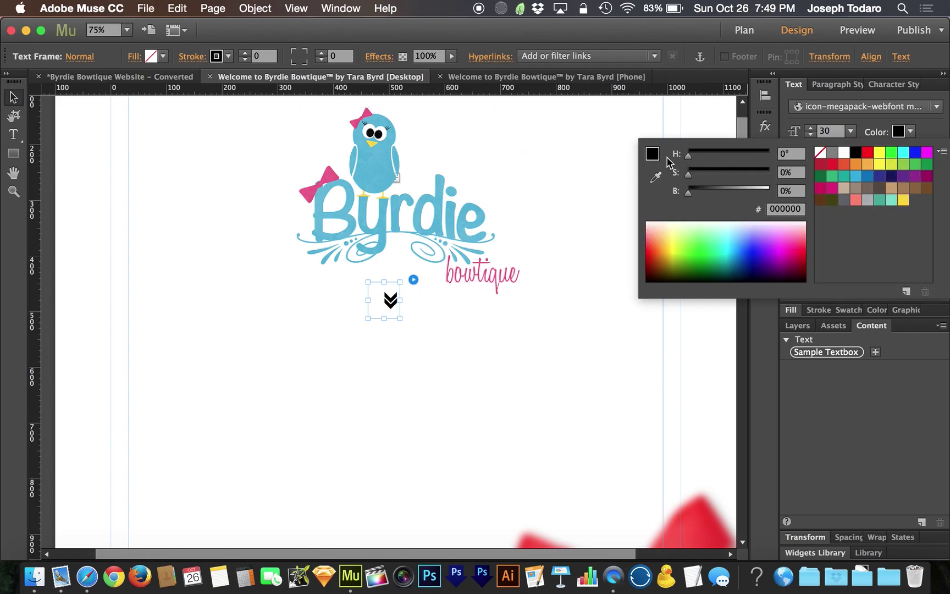
click(655, 177)
click(373, 176)
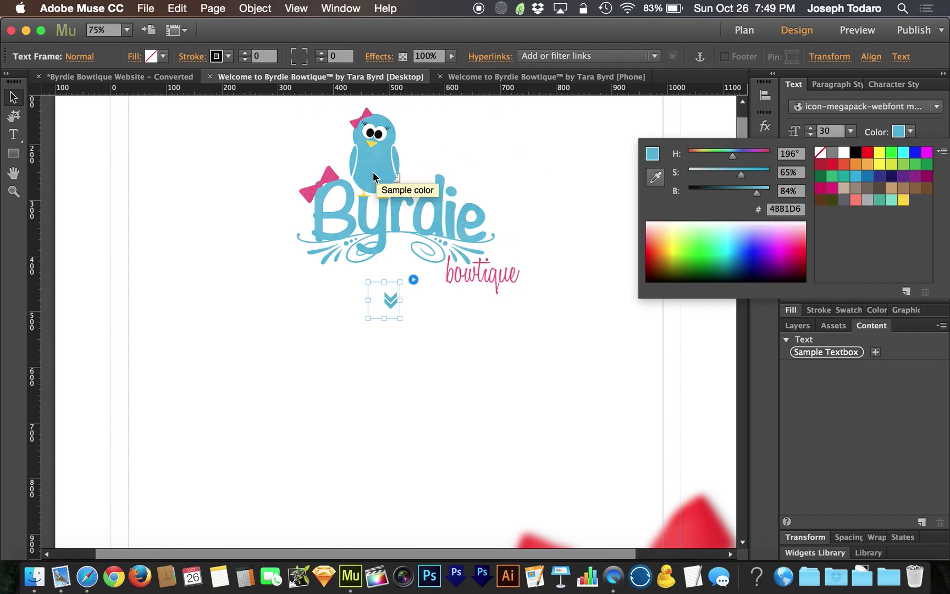
click(907, 130)
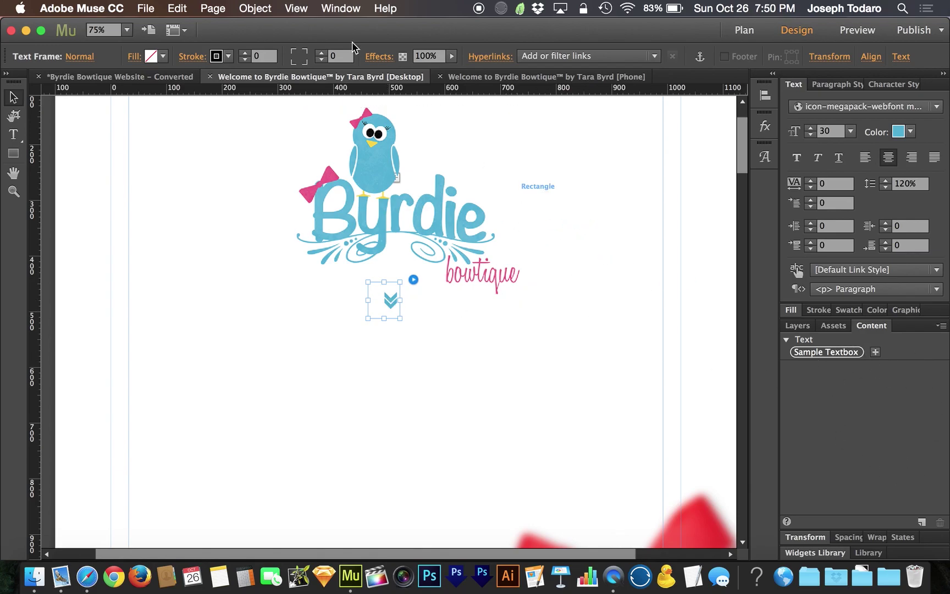
Create a new content collection for the chevron frame and accept the content-tag warning
click(341, 8)
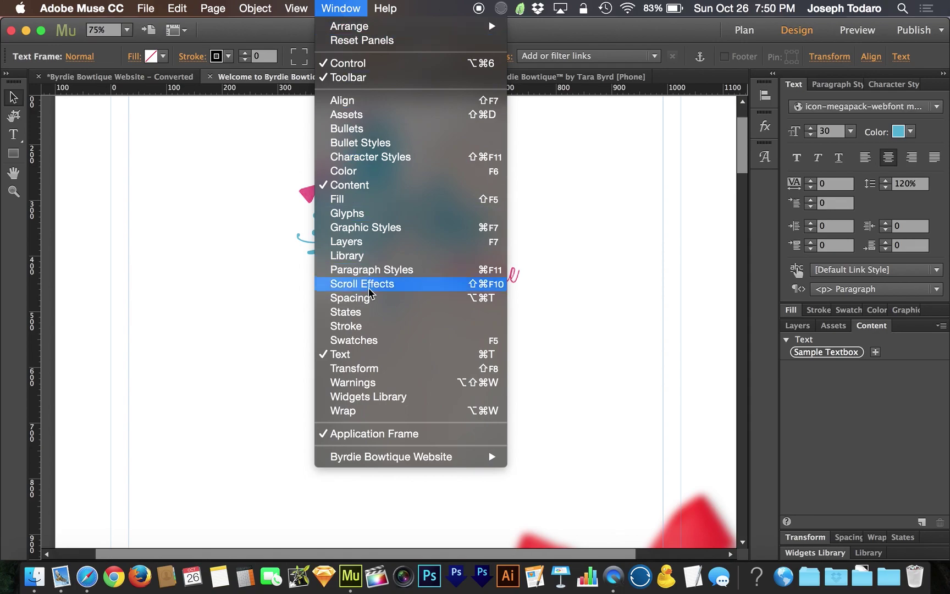
click(364, 6)
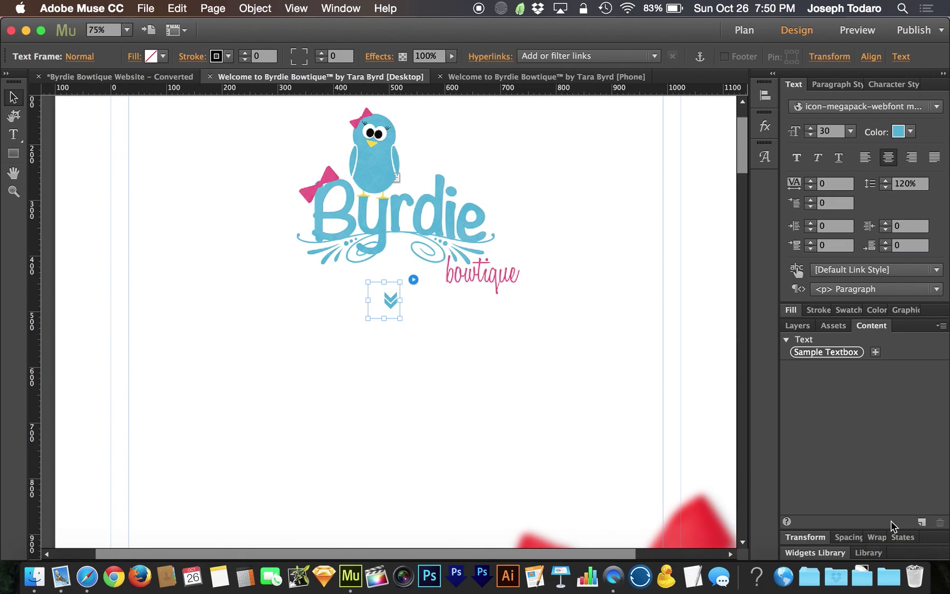
click(922, 522)
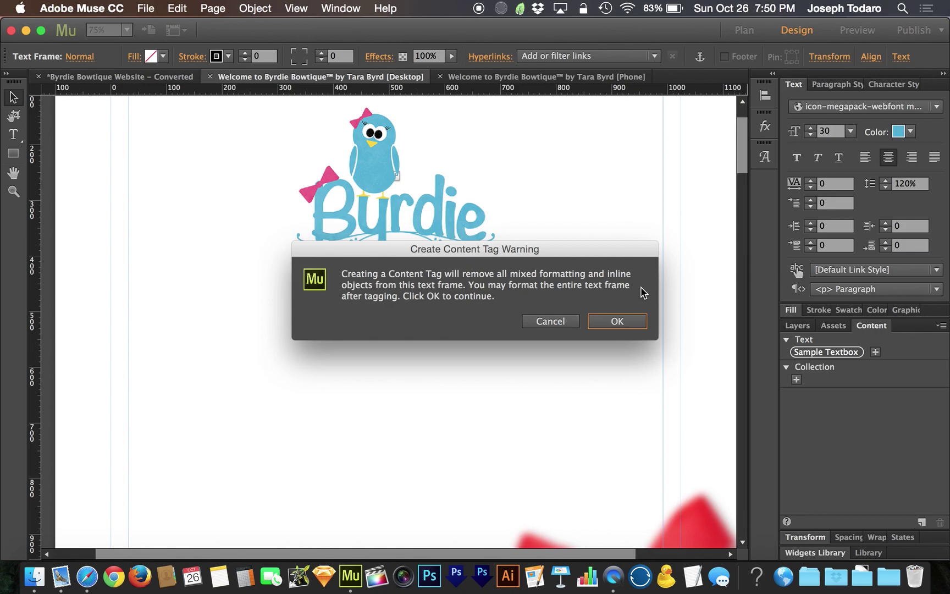
click(617, 322)
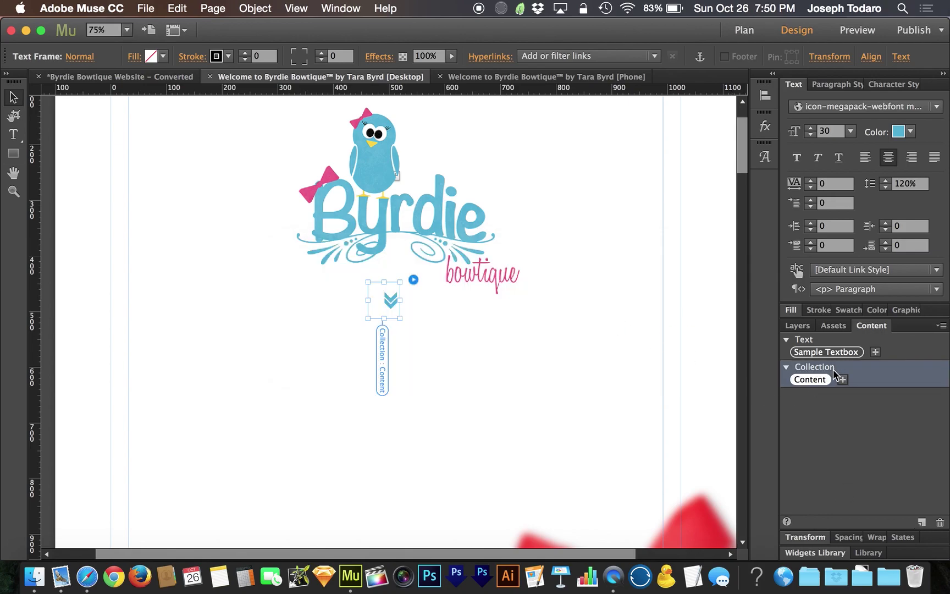
Rename the collection to 'Icons' and its content item to 'Down Arrow'
double_click(824, 367)
text(Icons)
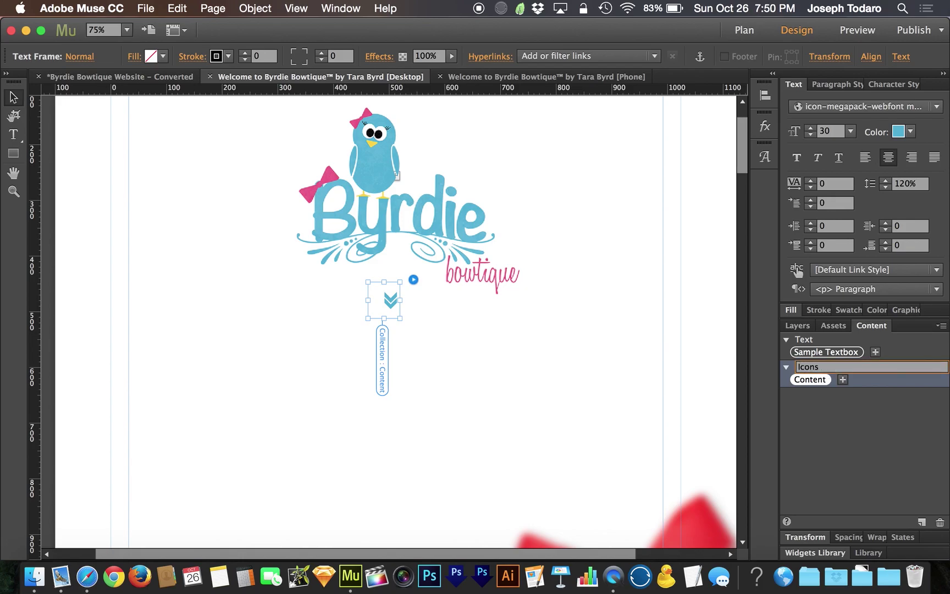
key(Return)
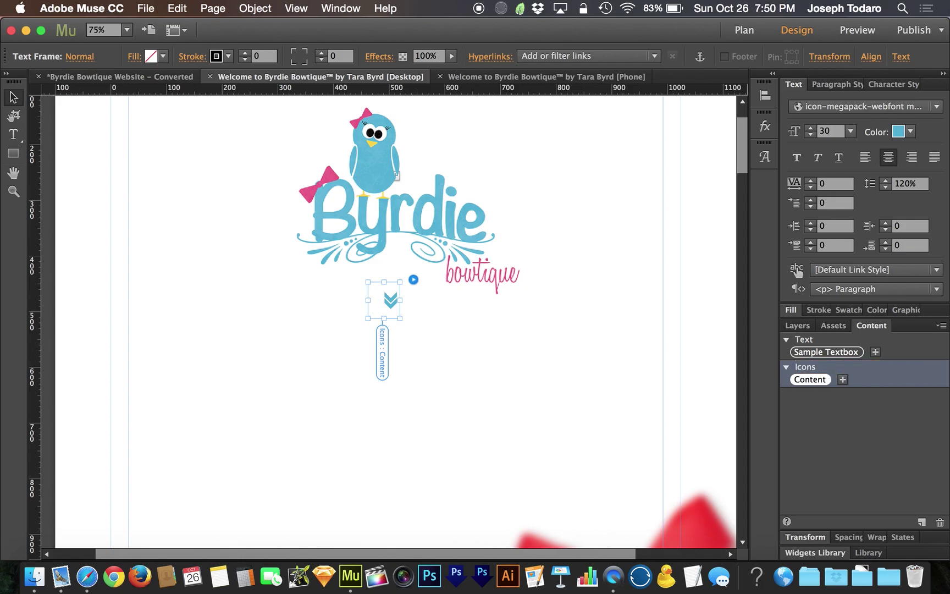
double_click(818, 380)
text(Down Arrow)
key(Return)
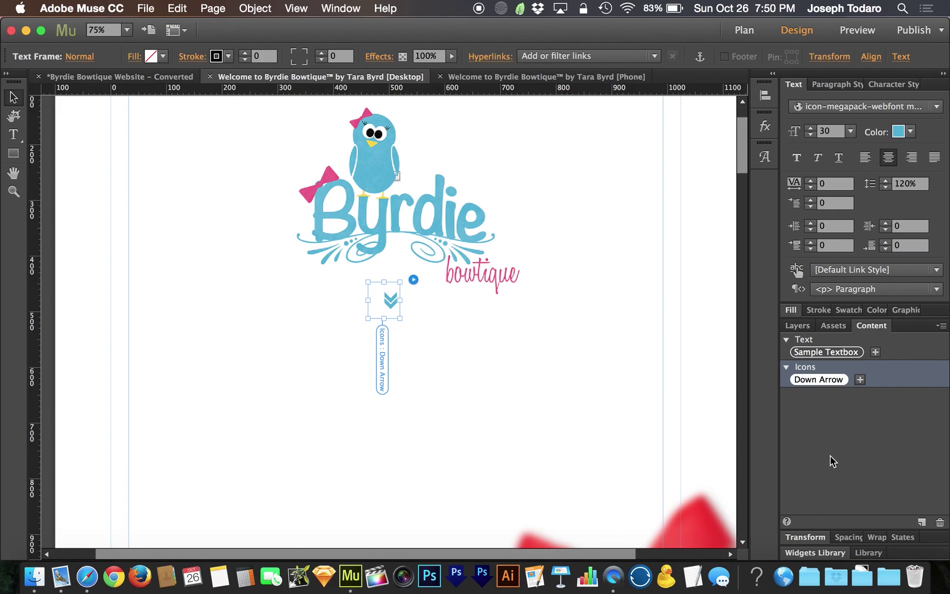
Duplicate the Down Arrow icon and carry the copy further down the page
drag(394, 301, 427, 467)
scroll(428, 464, down, 10)
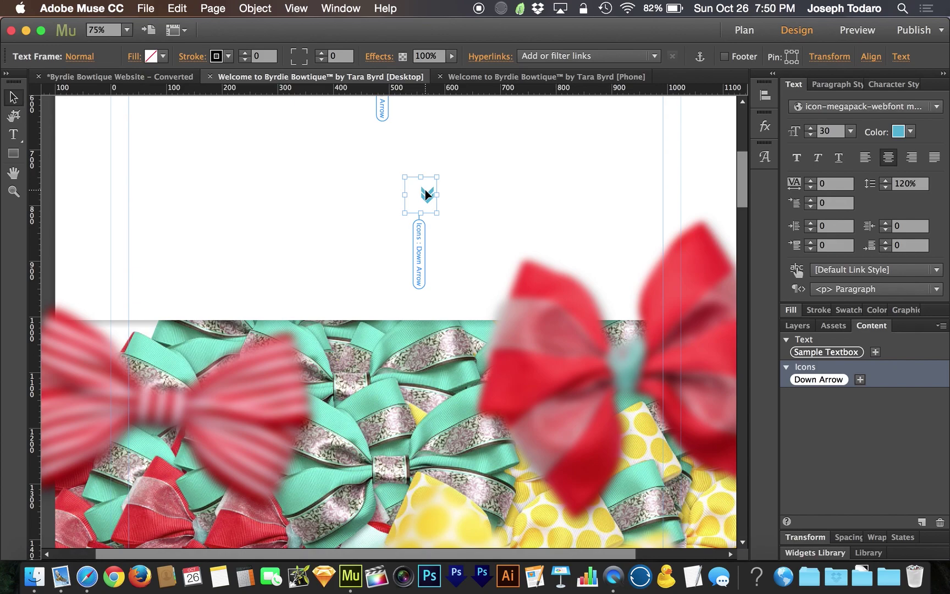
drag(427, 195, 404, 268)
scroll(415, 270, down, 20)
scroll(407, 182, up, 10)
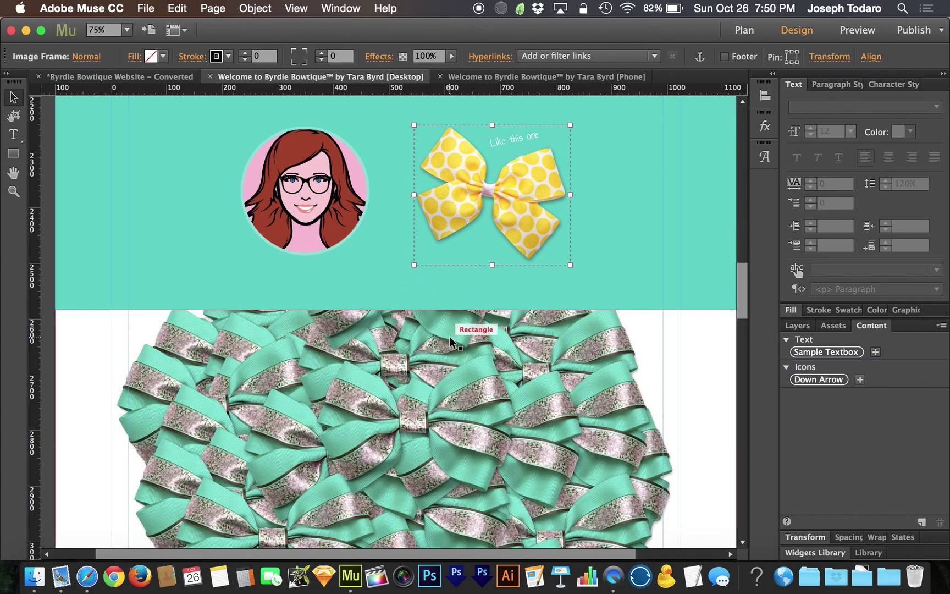
click(441, 356)
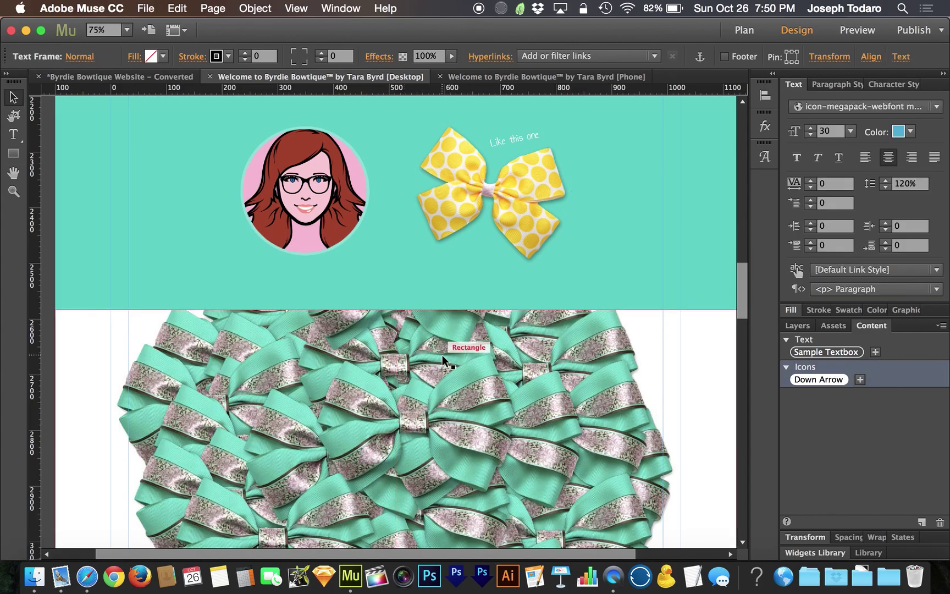
Move the duplicate arrow back into the Down Arrow composition and deselect it
scroll(442, 355, up, 10)
scroll(442, 355, up, 8)
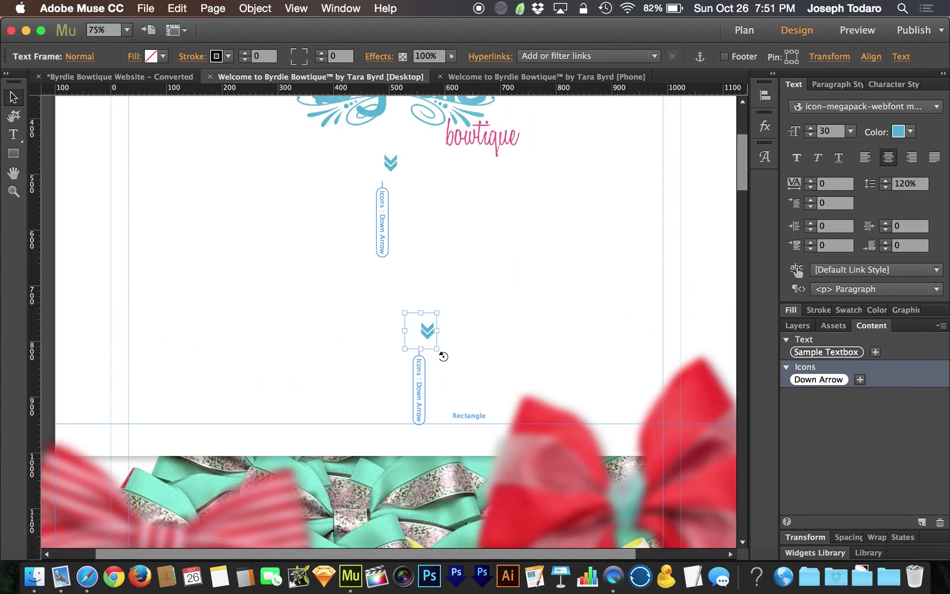
click(477, 340)
drag(425, 332, 388, 162)
click(388, 162)
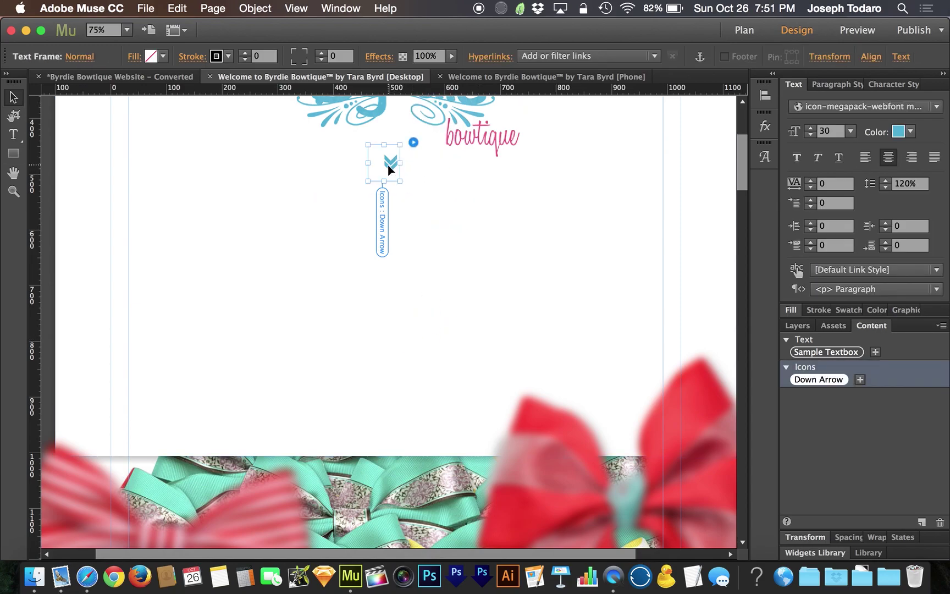
click(430, 359)
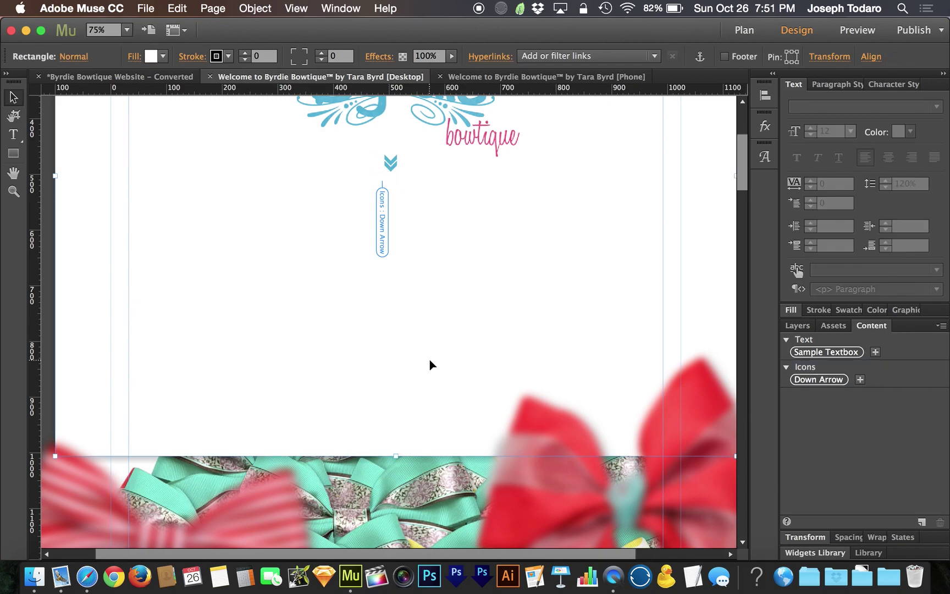
Place the synced Down Arrow icon in the teal I'm Tara Byrd band and nudge it up
scroll(429, 359, down, 4)
scroll(430, 358, down, 10)
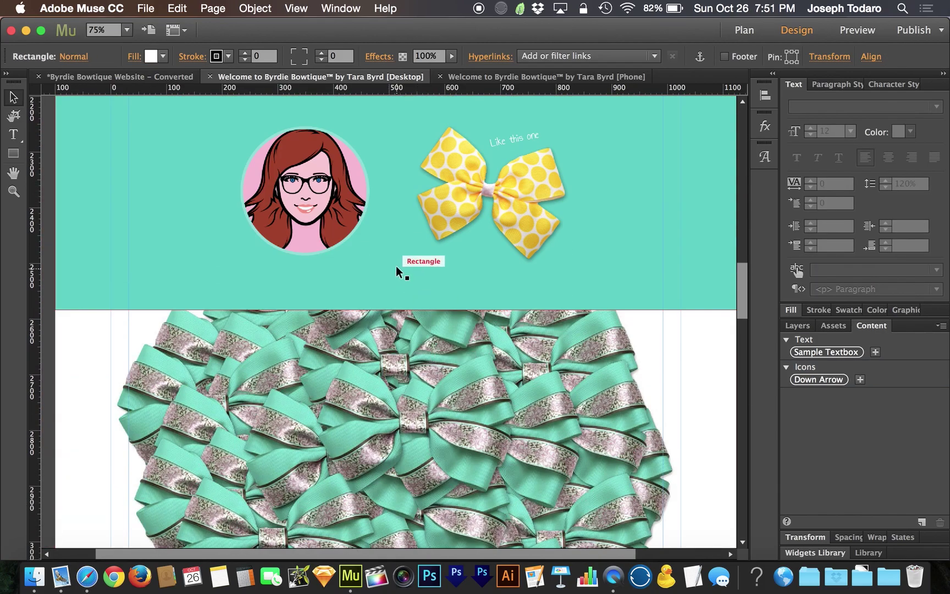
click(396, 266)
click(395, 265)
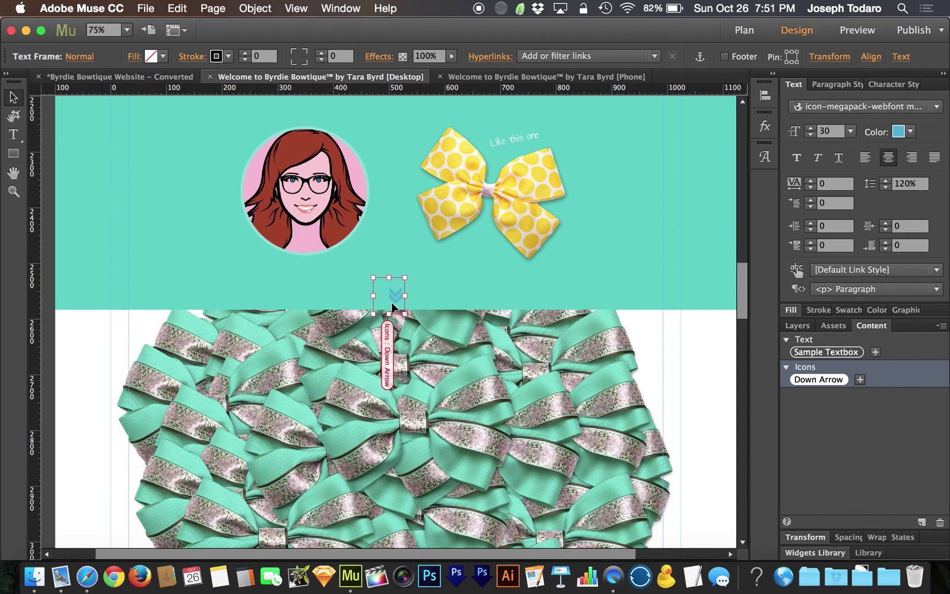
drag(391, 301, 391, 289)
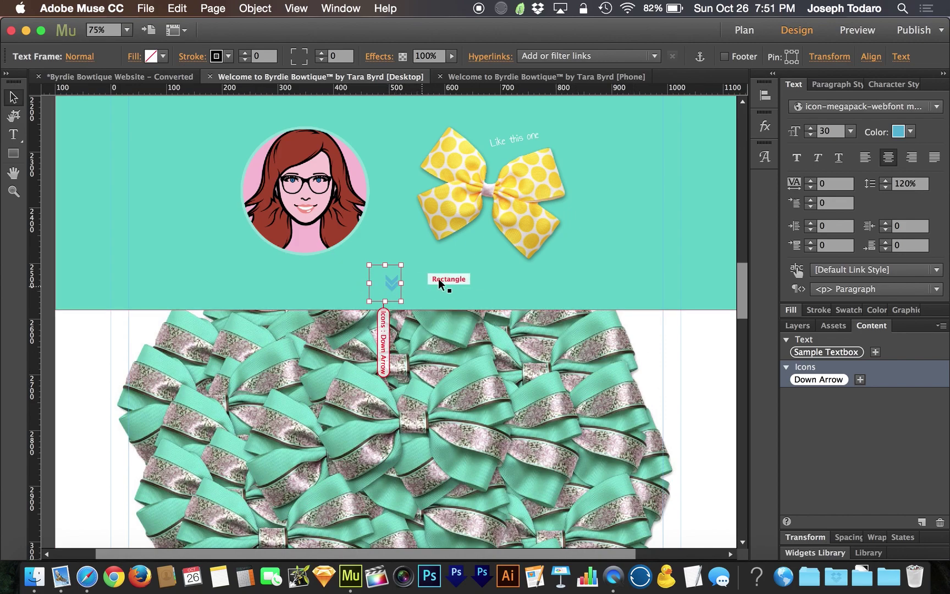
click(911, 132)
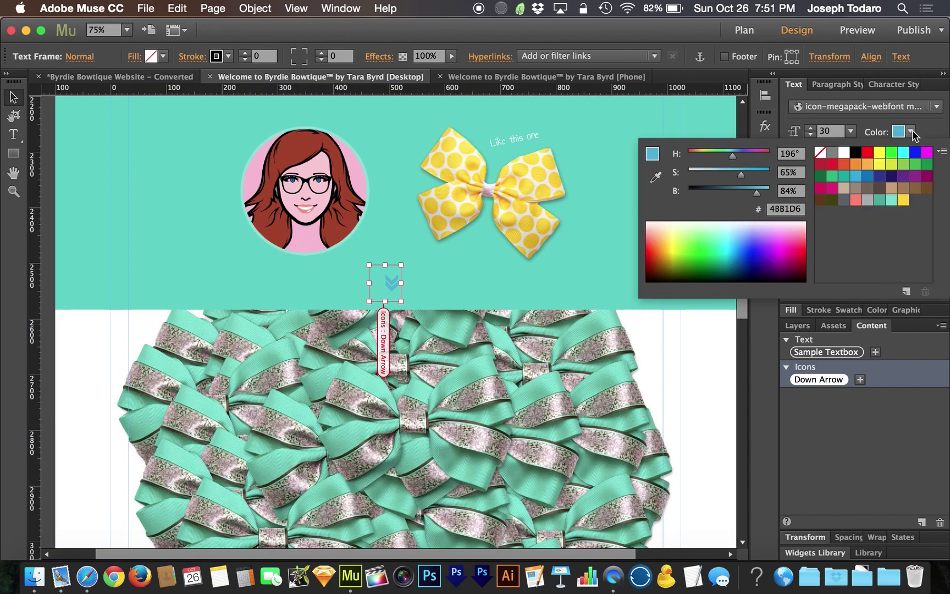
Make the Down Arrow icon white and move it up into the red Leef band
click(843, 153)
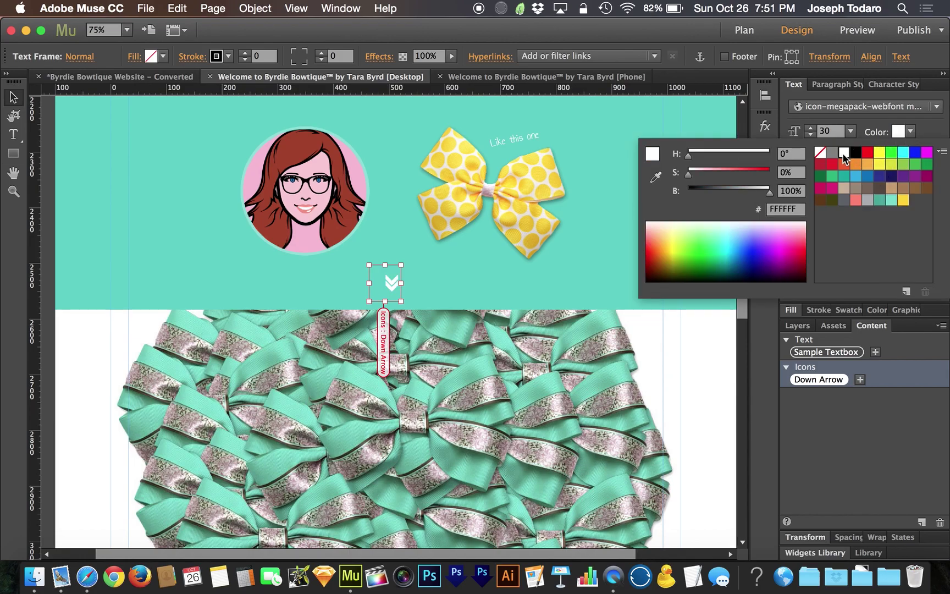
scroll(522, 270, up, 10)
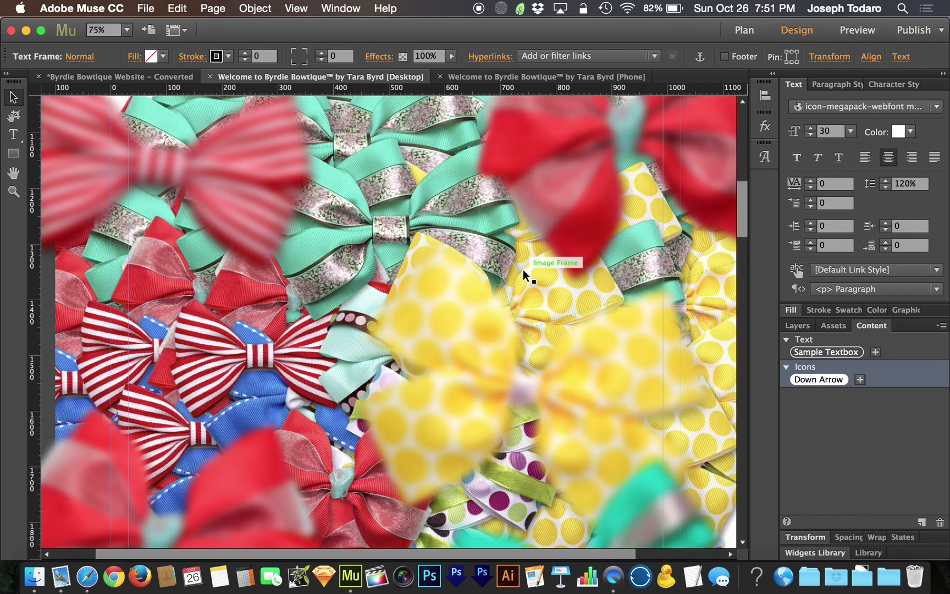
scroll(522, 269, up, 10)
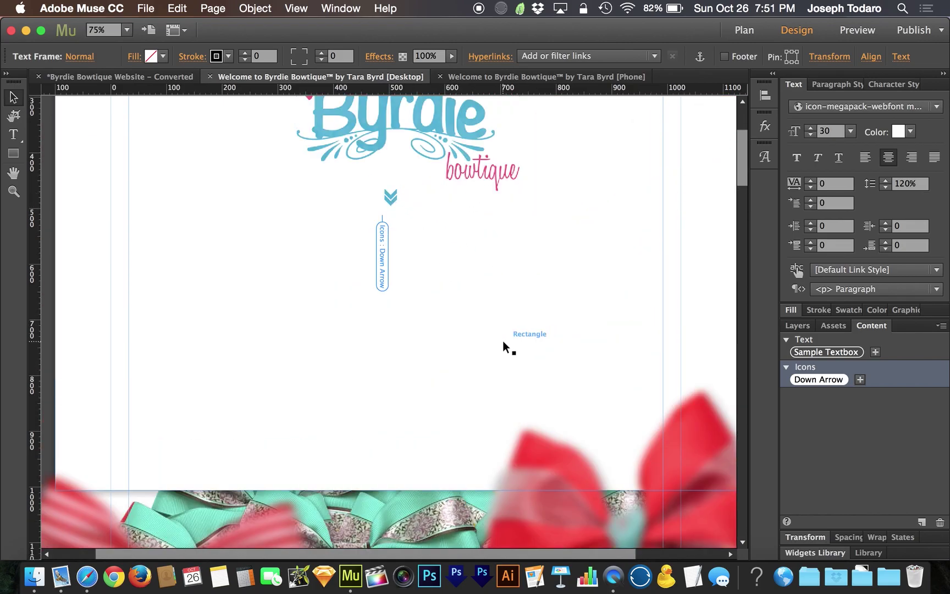
scroll(503, 337, up, 3)
scroll(502, 337, down, 15)
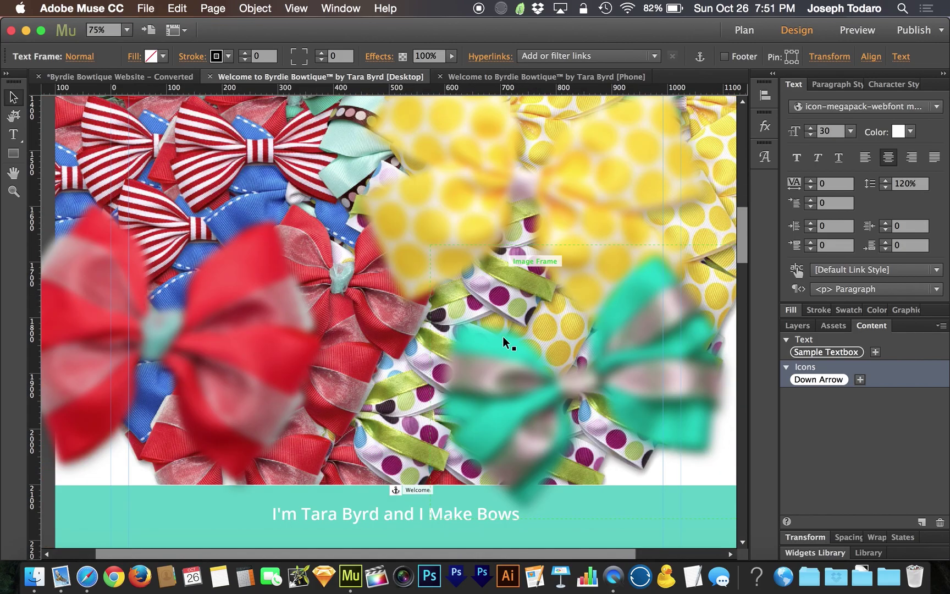
scroll(502, 336, down, 14)
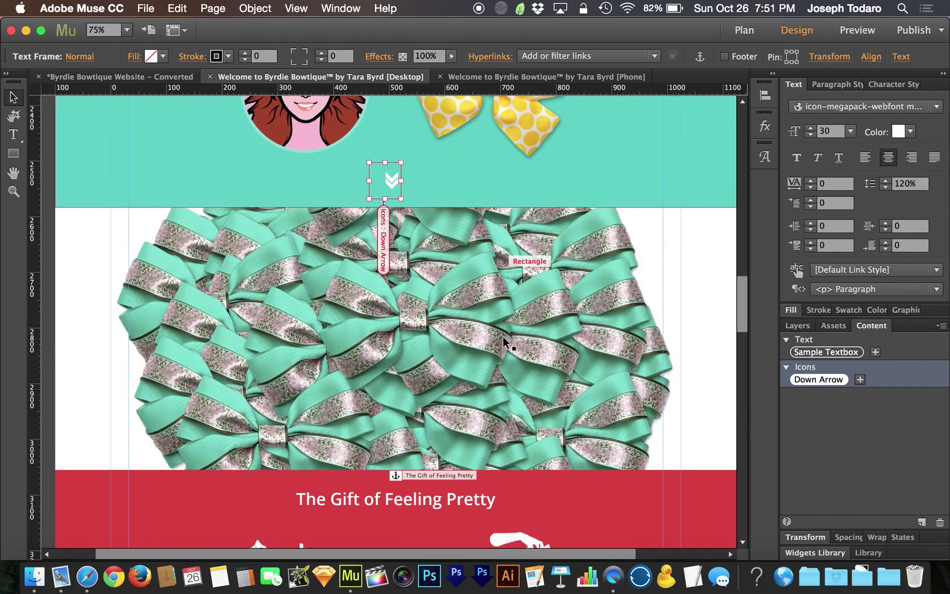
scroll(428, 260, down, 4)
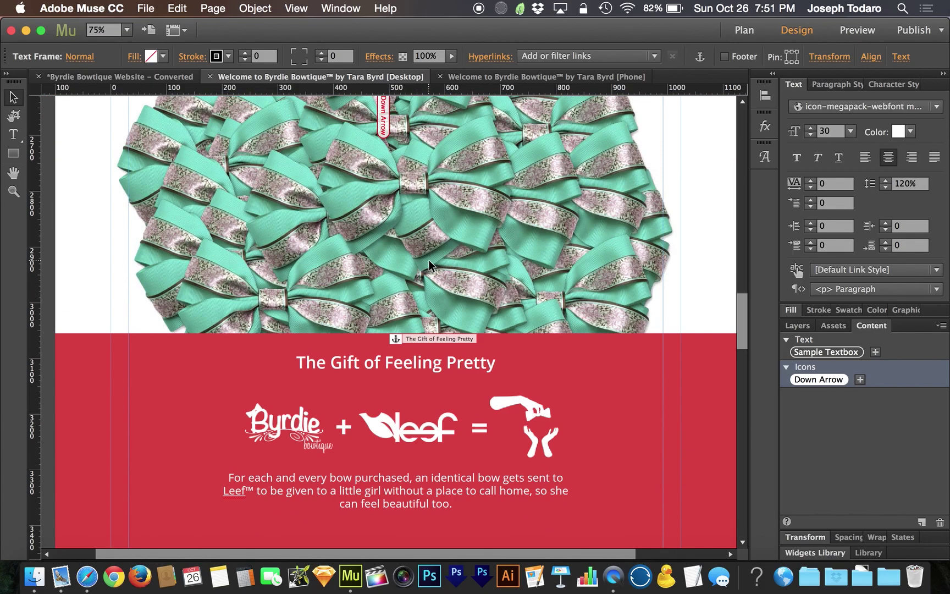
scroll(428, 260, down, 8)
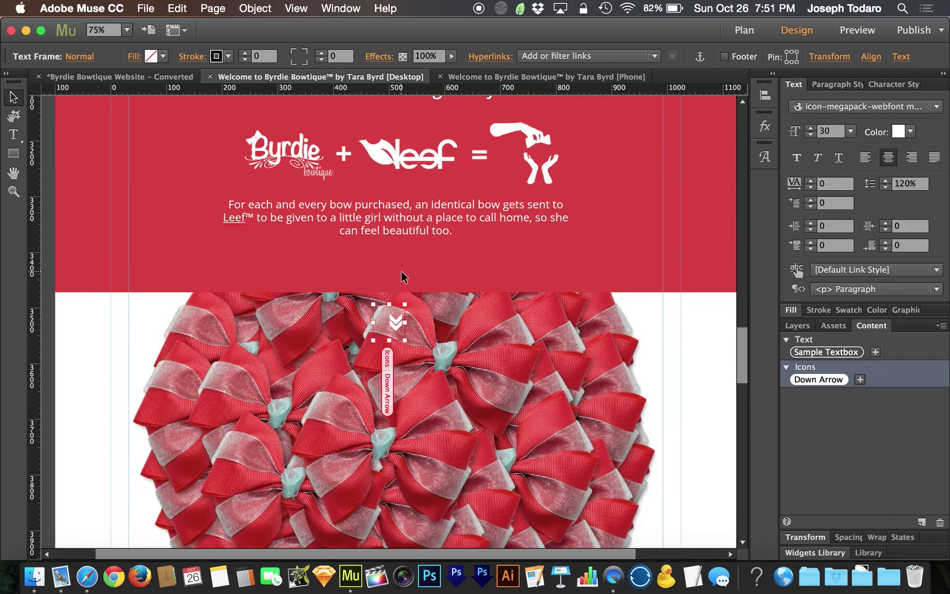
drag(399, 326, 400, 270)
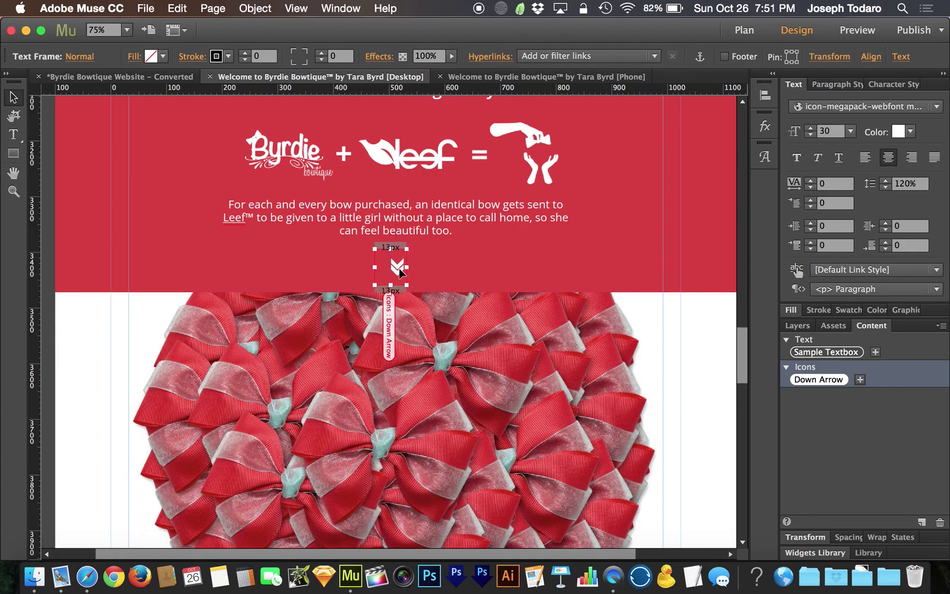
Position a Down Arrow chevron at the bottom of the yellow band below the Etsy widget
scroll(399, 268, down, 18)
scroll(399, 267, up, 3)
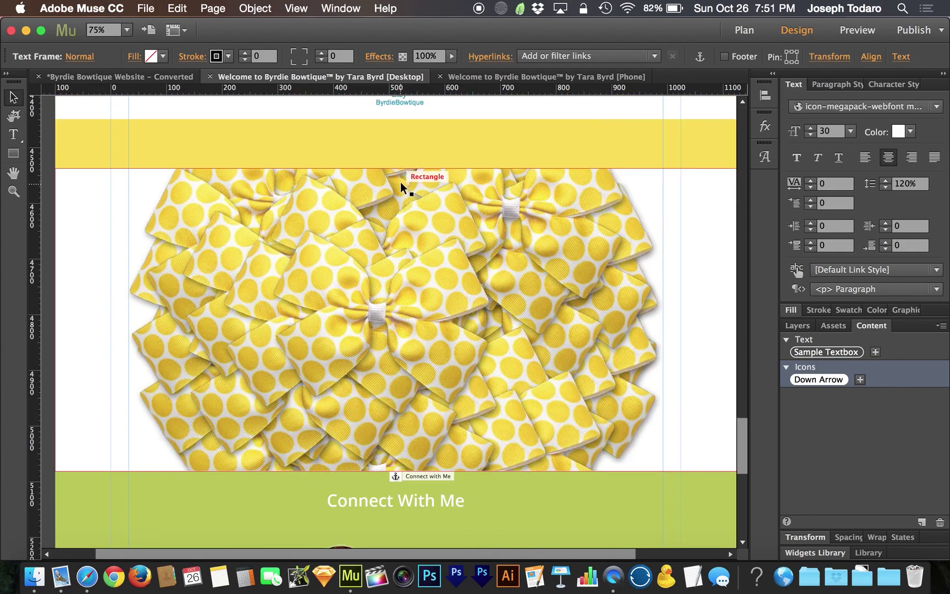
scroll(401, 220, down, 3)
scroll(402, 242, up, 11)
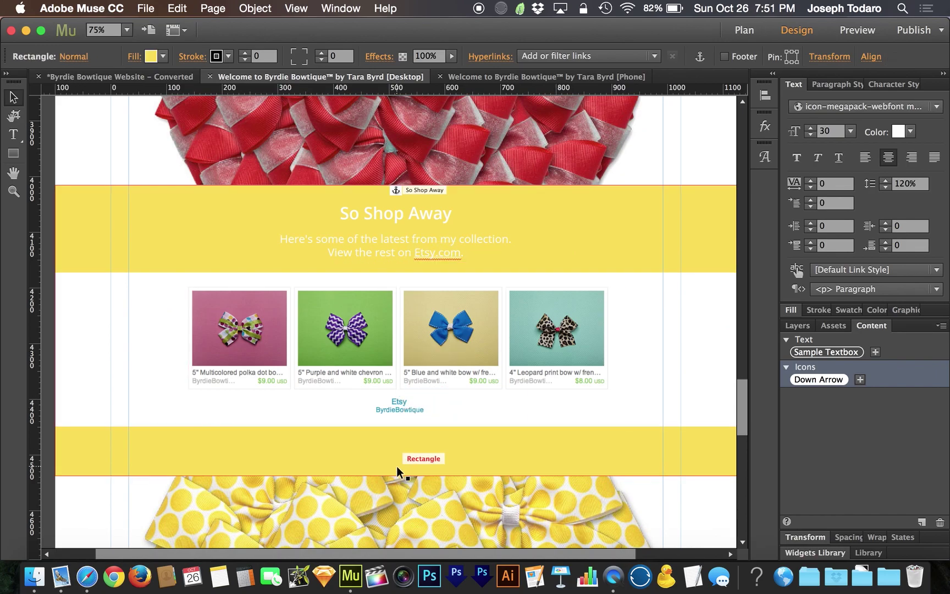
mouse_move(396, 465)
mouse_down()
mouse_move(409, 411)
mouse_move(401, 467)
mouse_up()
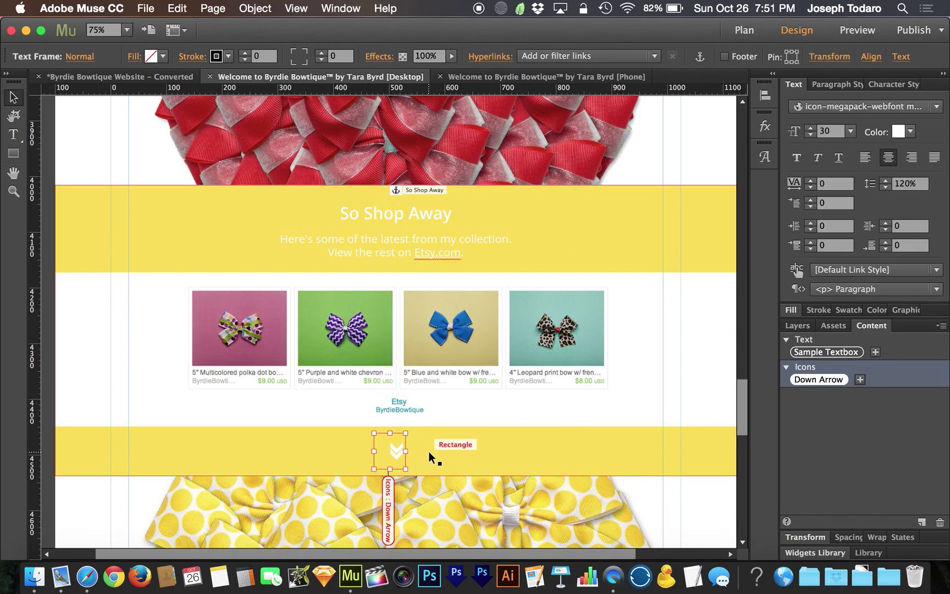
scroll(429, 451, up, 20)
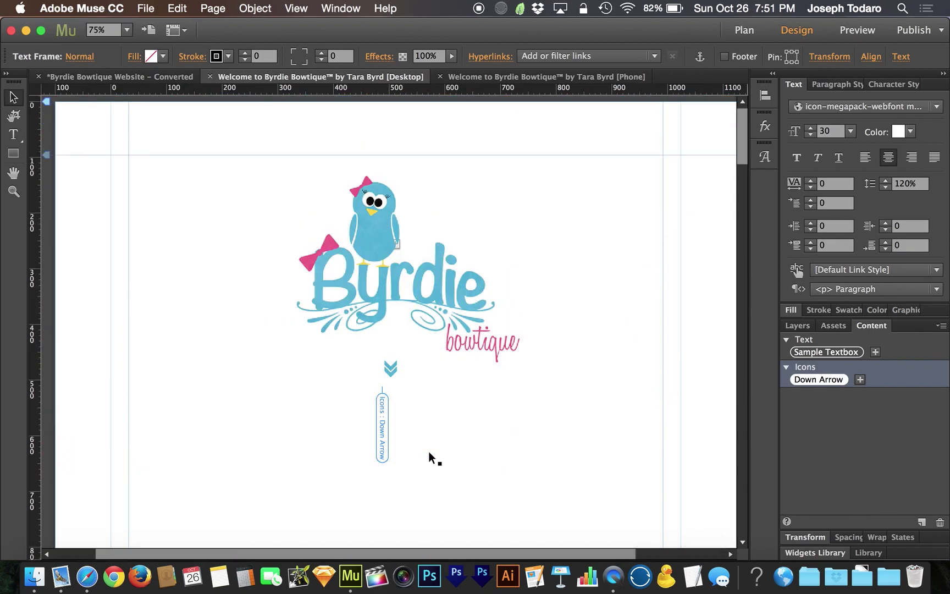
Swap the Down Arrow's double-chevron glyph below the logo for a solid downward triangle glyph
click(637, 388)
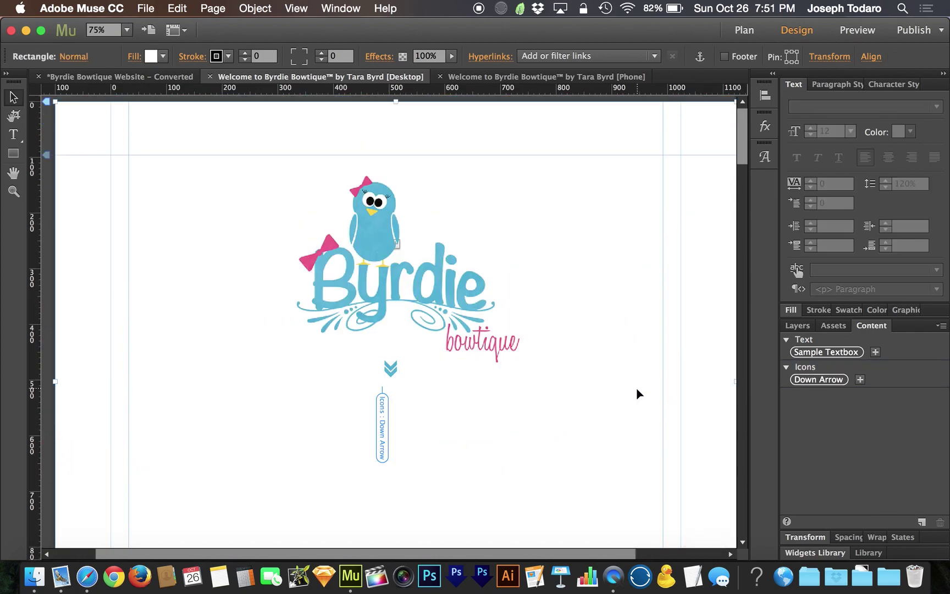
click(390, 376)
click(390, 369)
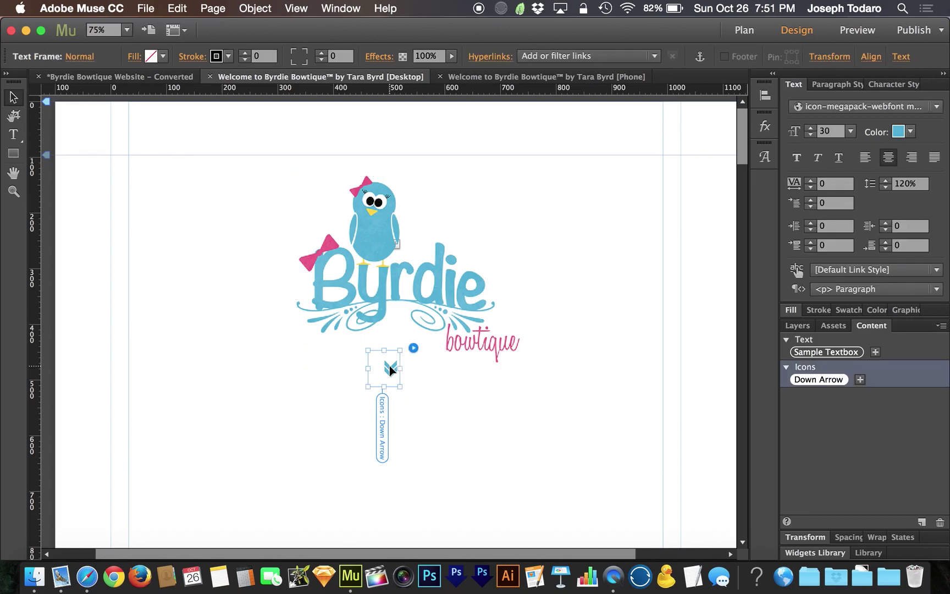
double_click(390, 368)
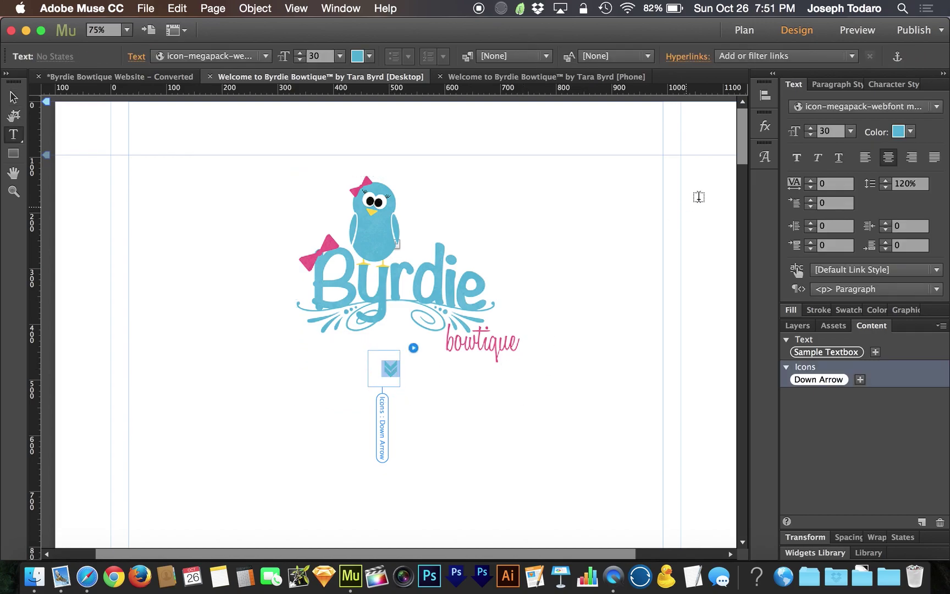
click(765, 158)
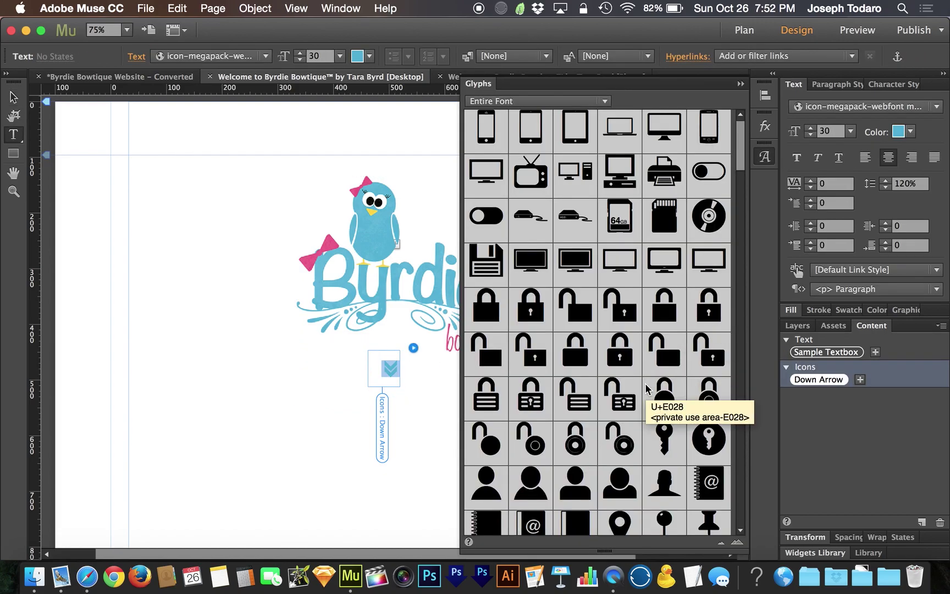
scroll(646, 385, down, 8)
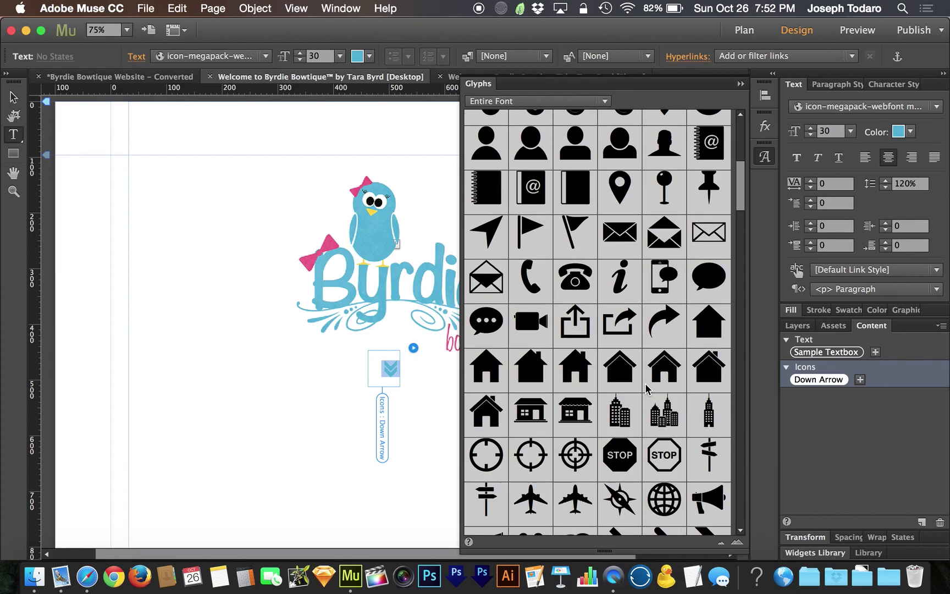
scroll(647, 389, down, 8)
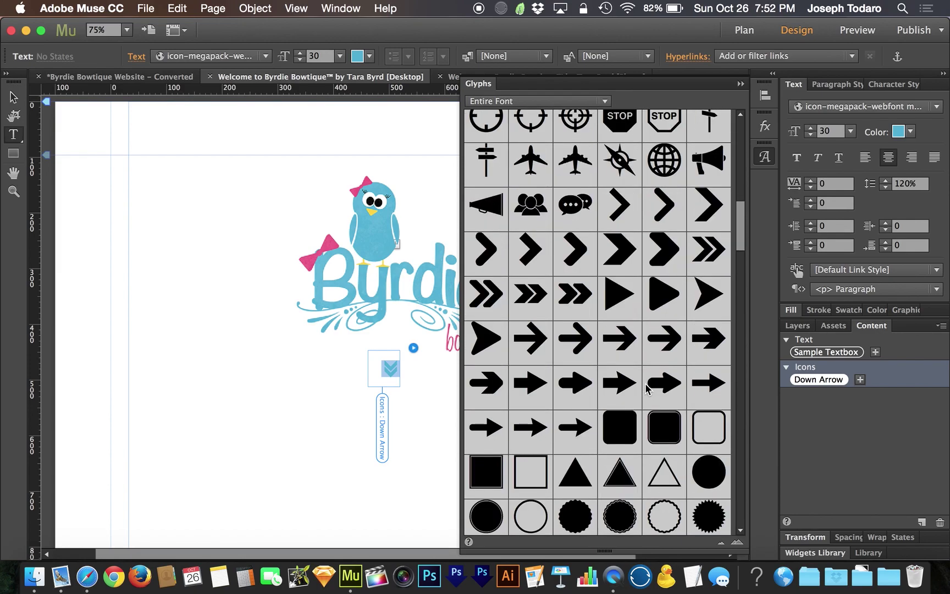
double_click(661, 299)
click(764, 156)
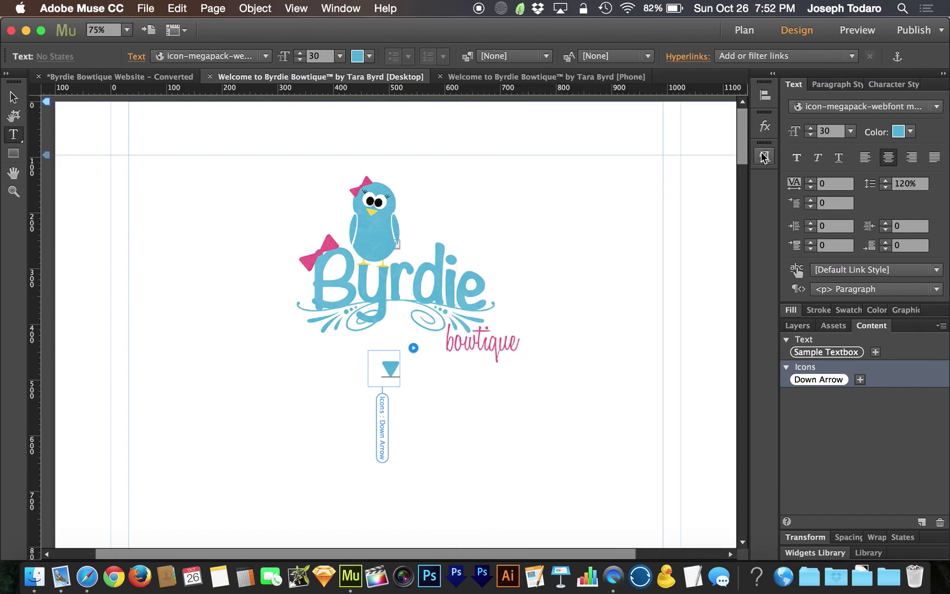
key(Escape)
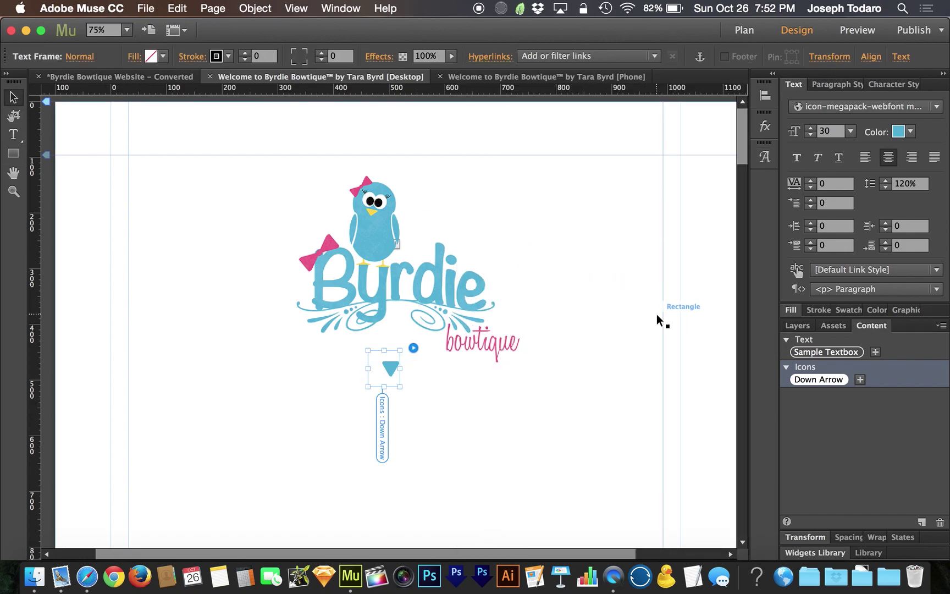
click(657, 315)
scroll(656, 315, down, 20)
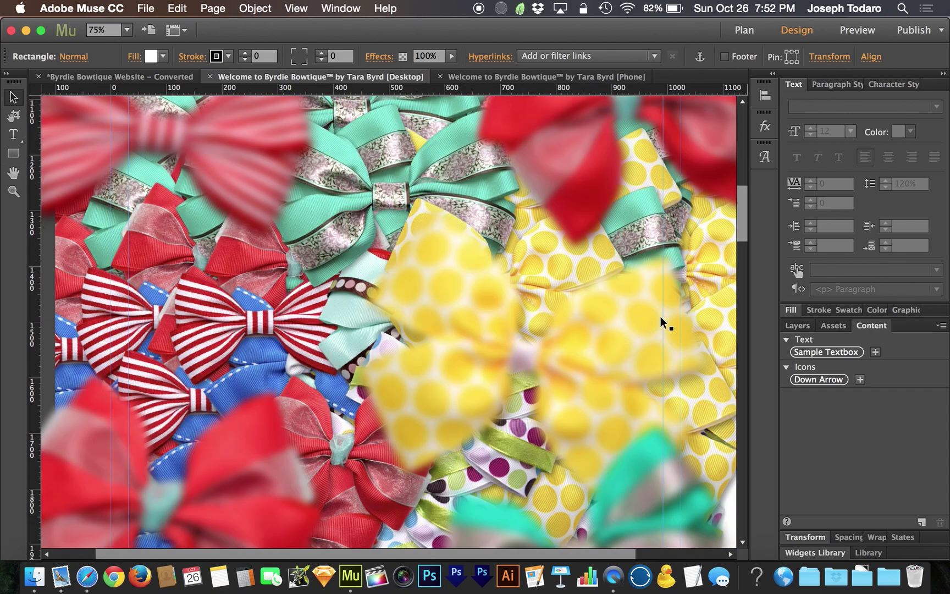
scroll(661, 316, down, 3)
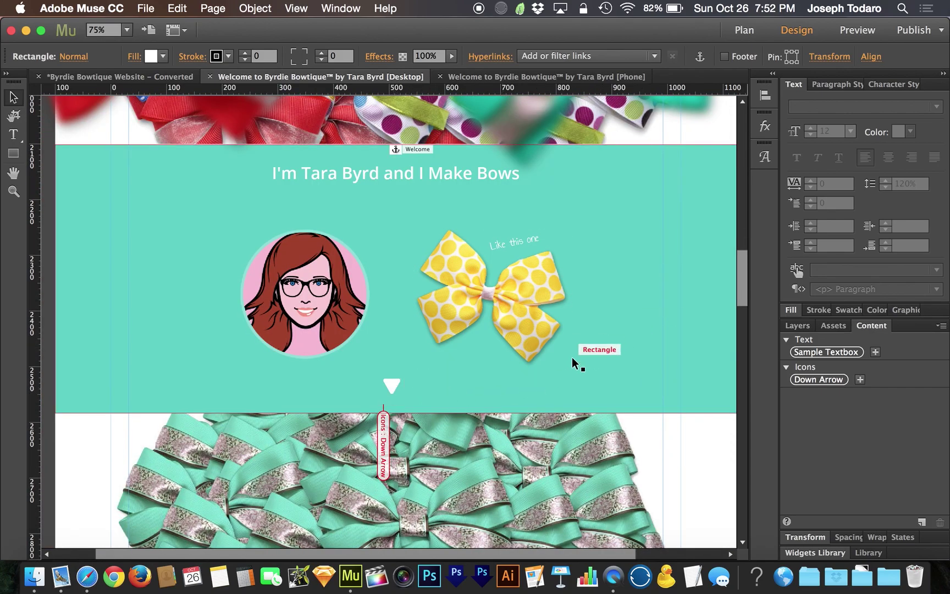
scroll(572, 356, down, 10)
scroll(572, 357, down, 2)
scroll(572, 357, down, 10)
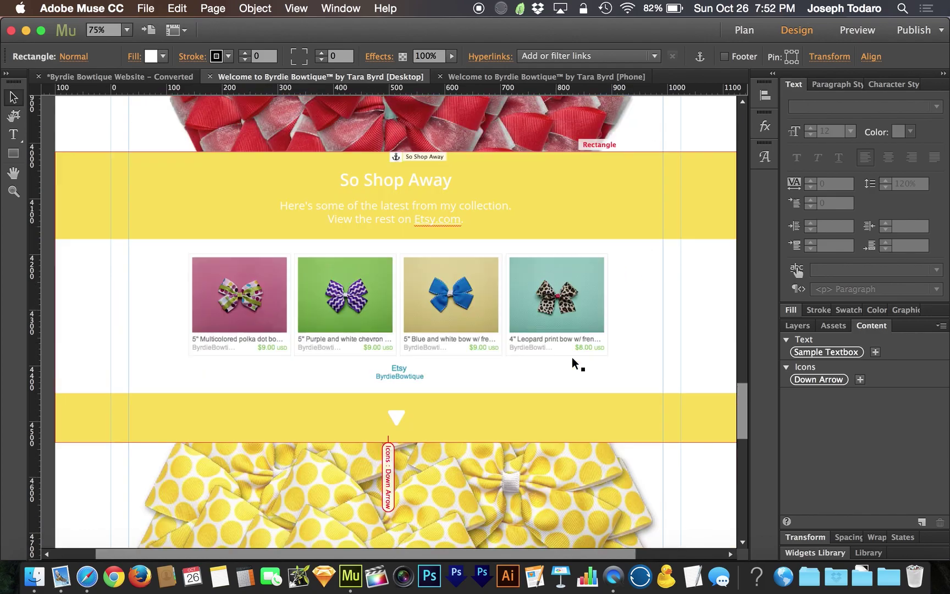
scroll(572, 357, down, 10)
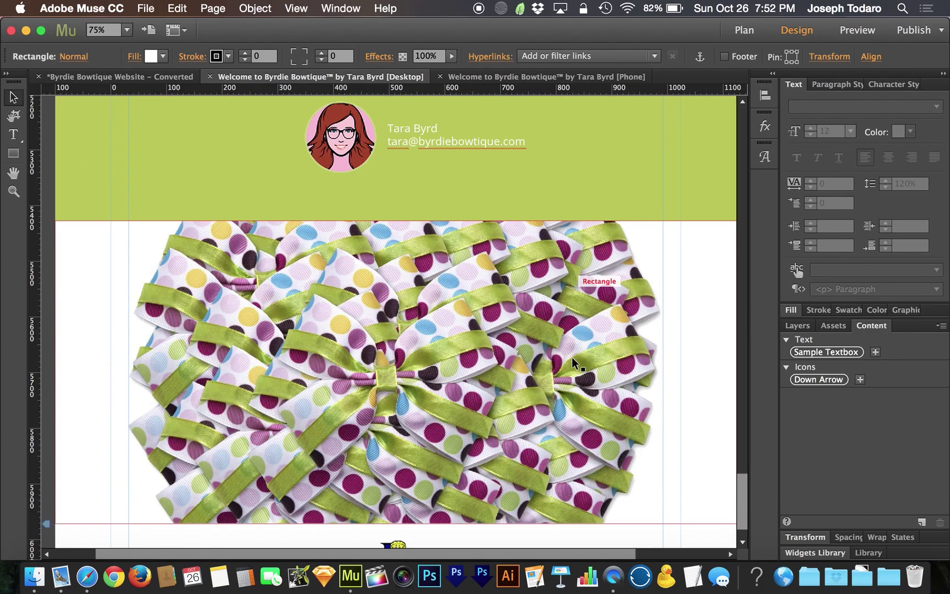
scroll(572, 357, up, 20)
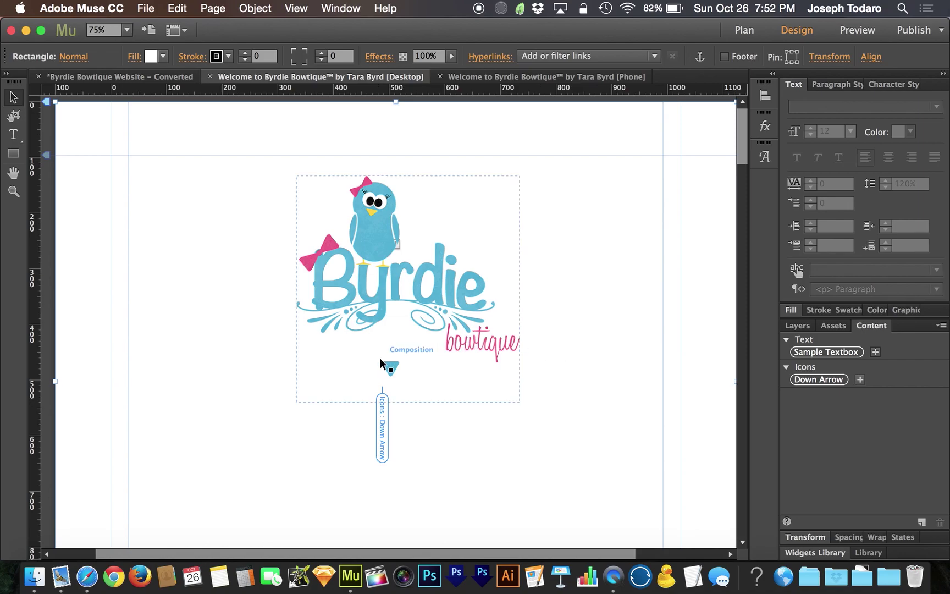
click(394, 373)
double_click(394, 373)
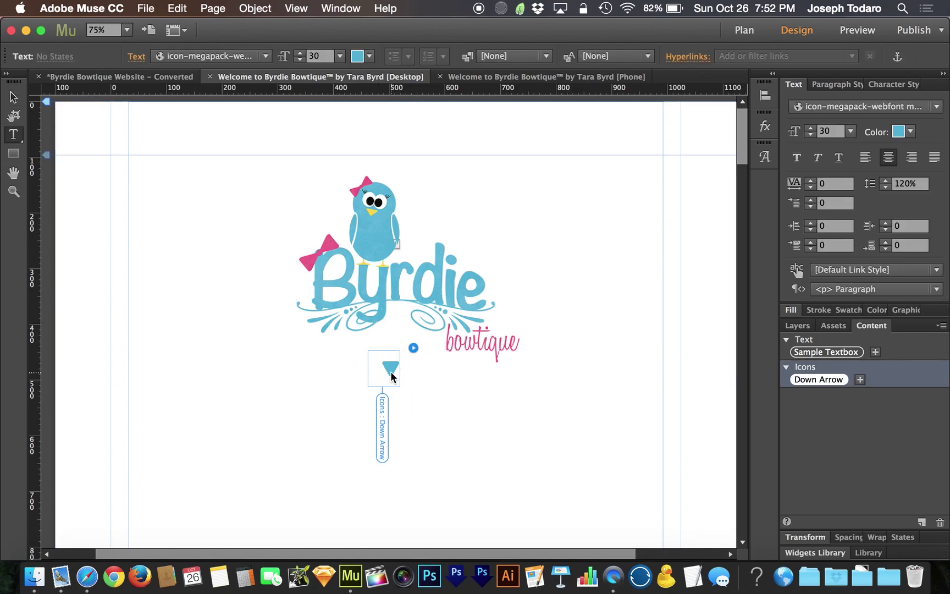
key(Escape)
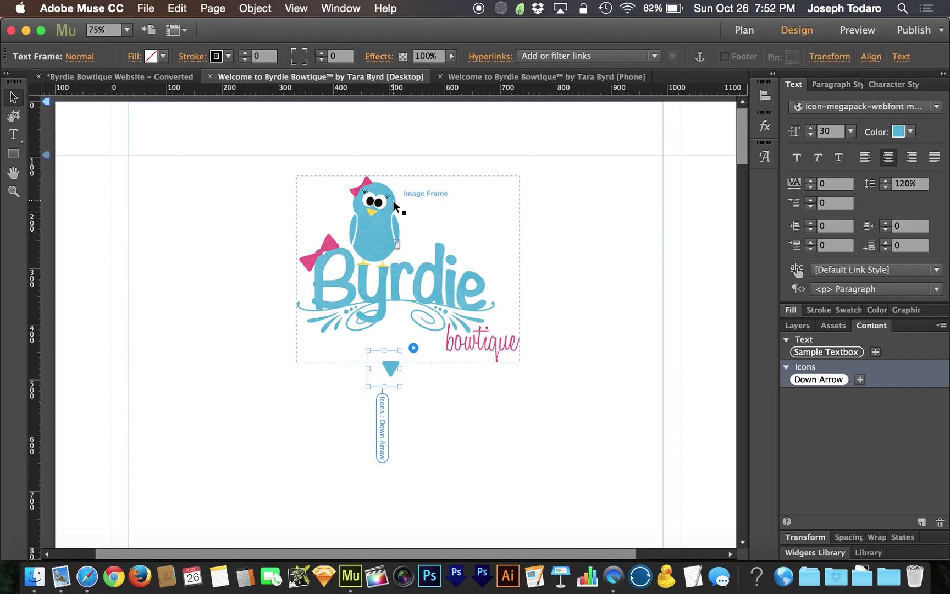
On the Phone layout, replace the old arrow image under Scroll with the synced Down Arrow icon
click(487, 78)
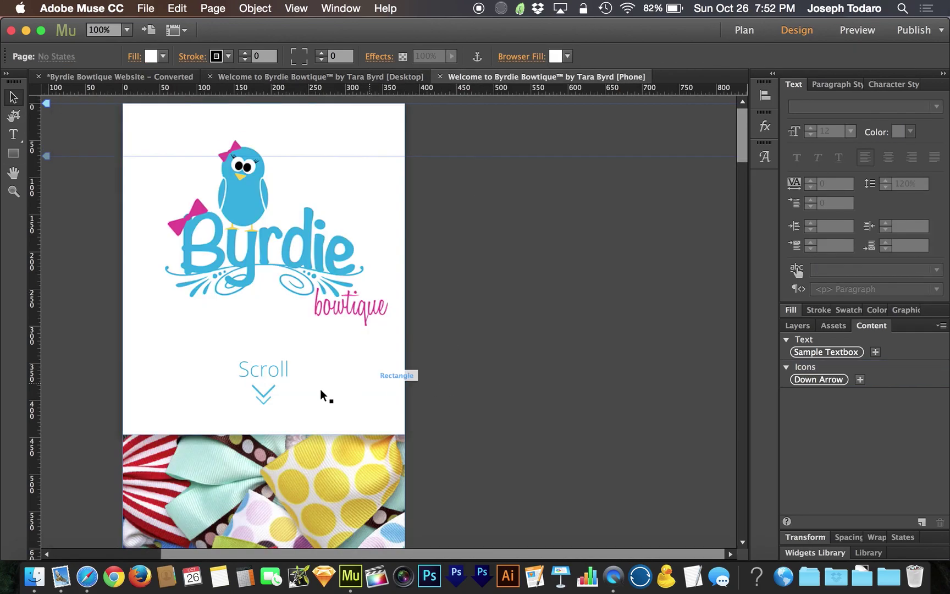
click(264, 403)
key(Delete)
drag(818, 379, 256, 397)
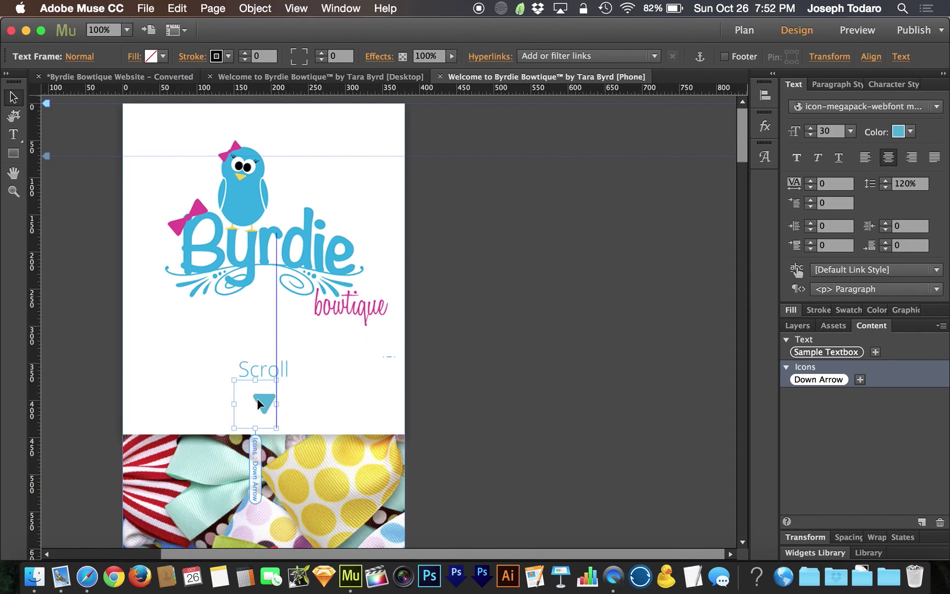
Put a down arrow glyph from the icon font's glyph list into the icon
double_click(262, 404)
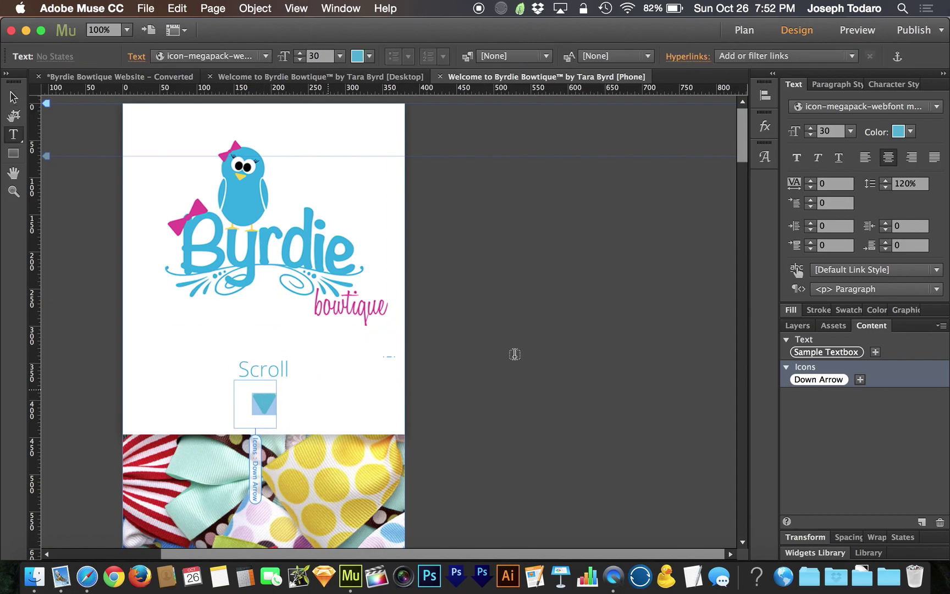
click(765, 158)
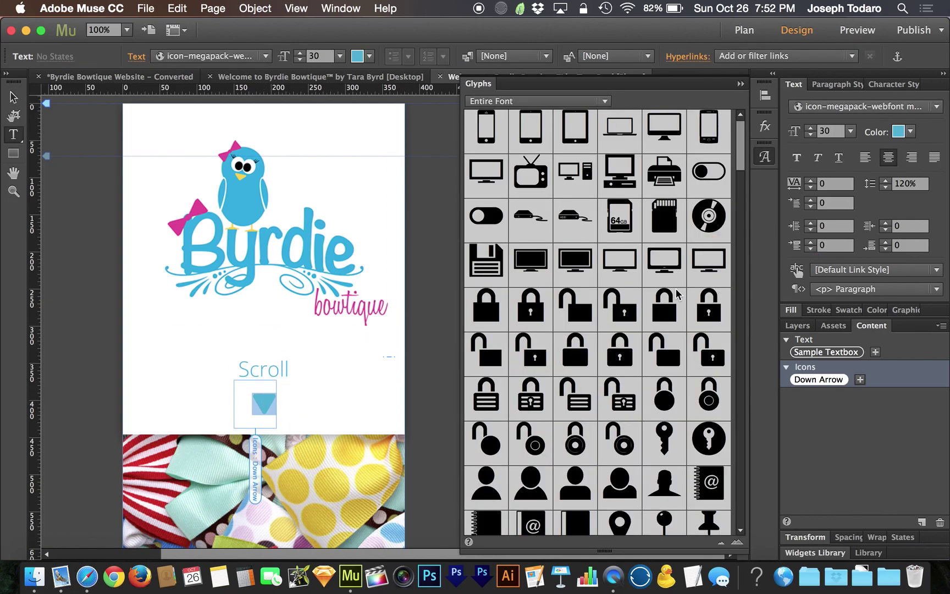
scroll(676, 297, down, 10)
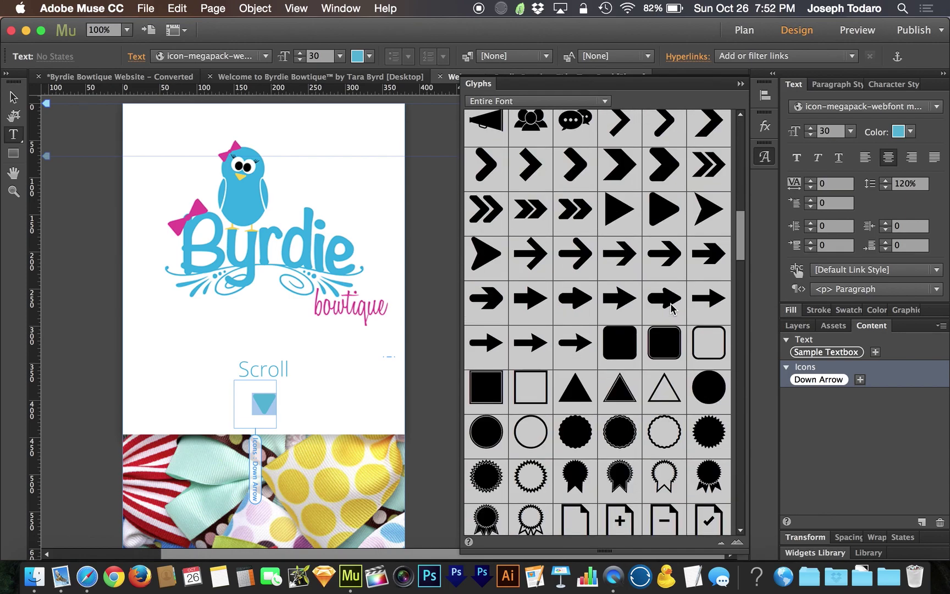
scroll(671, 308, down, 2)
scroll(672, 307, up, 2)
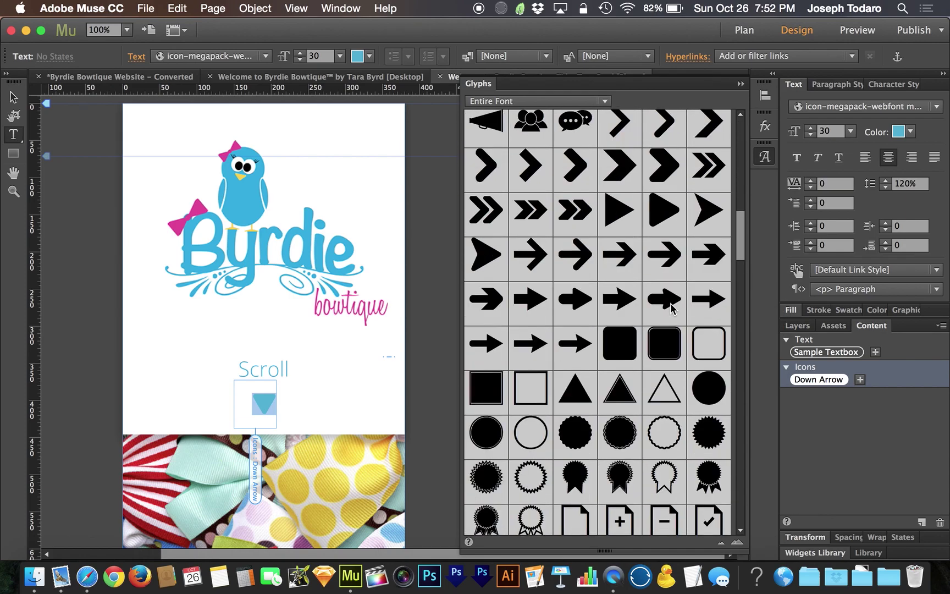
double_click(531, 301)
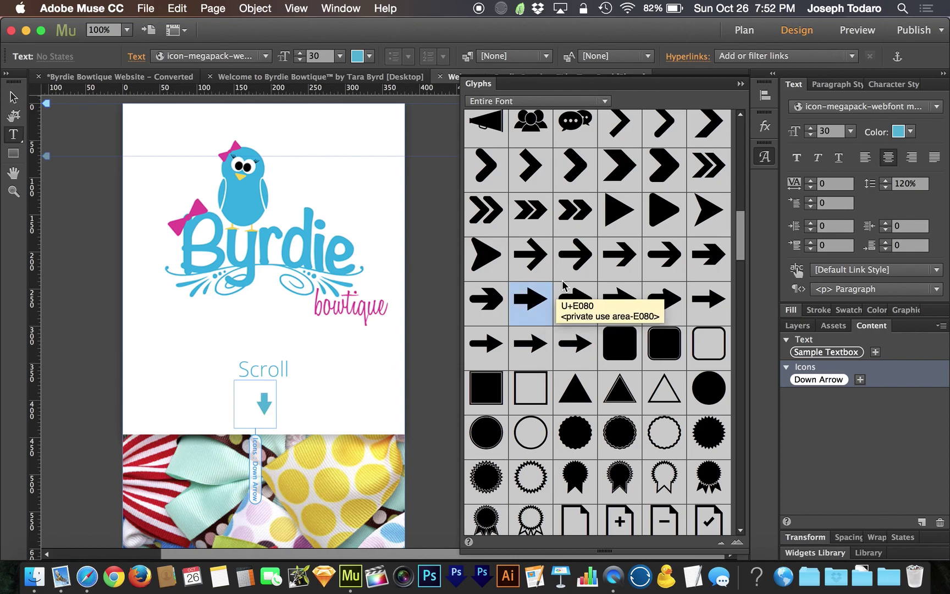
Replace the icon's glyph with the blue Twitter bird glyph
scroll(682, 296, down, 1)
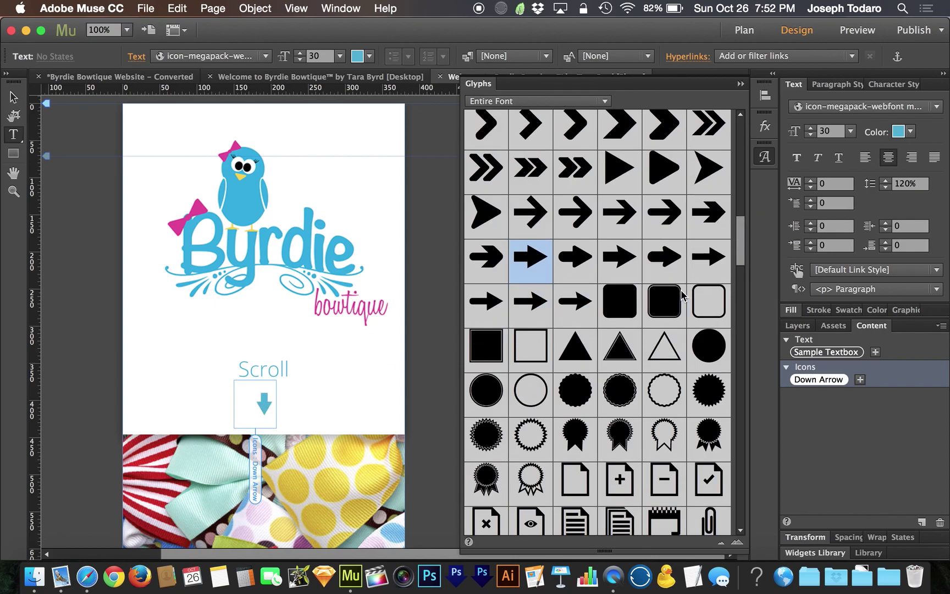
scroll(680, 295, down, 5)
scroll(680, 295, down, 5)
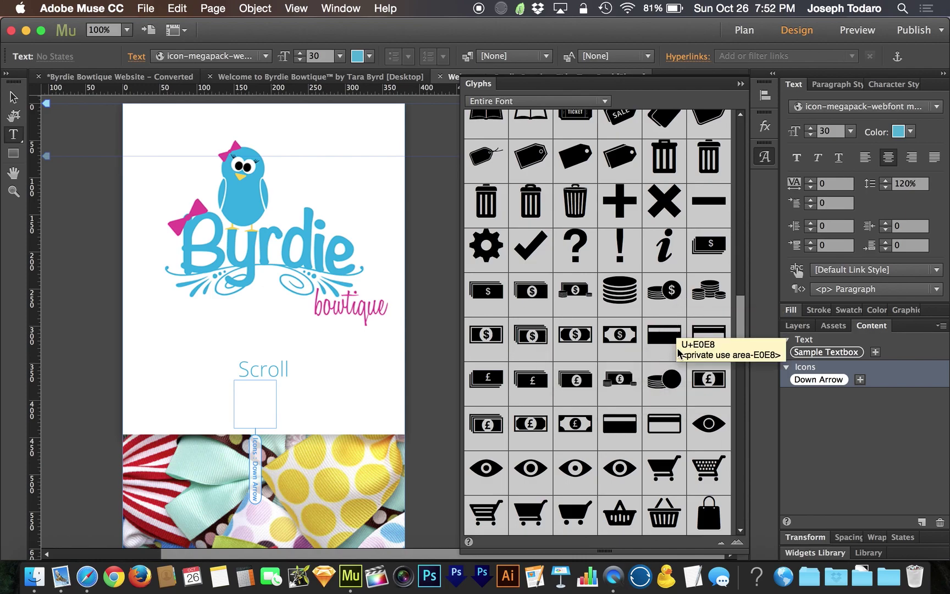
scroll(661, 391, down, 1)
scroll(660, 391, down, 6)
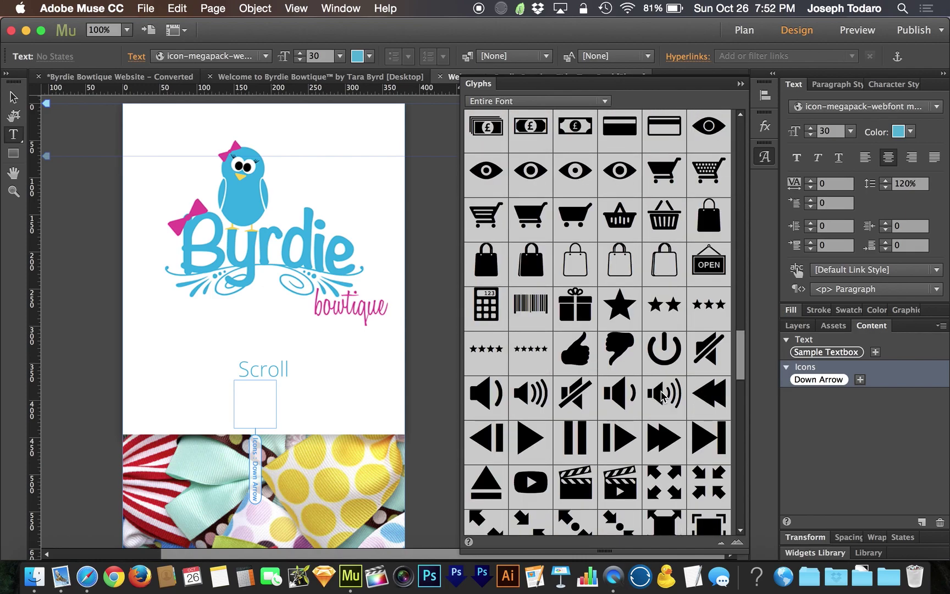
scroll(701, 446, down, 1)
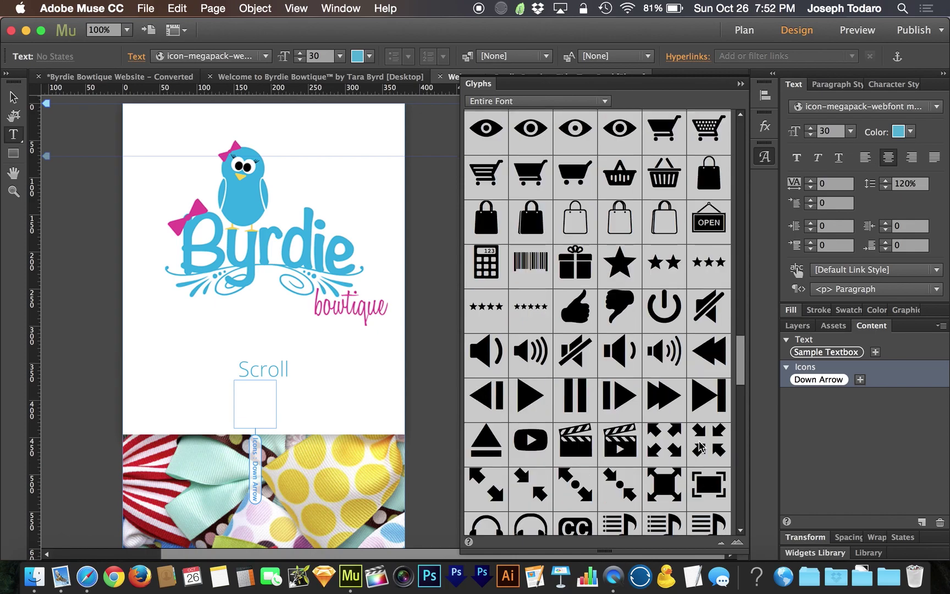
scroll(701, 446, down, 3)
scroll(701, 446, down, 8)
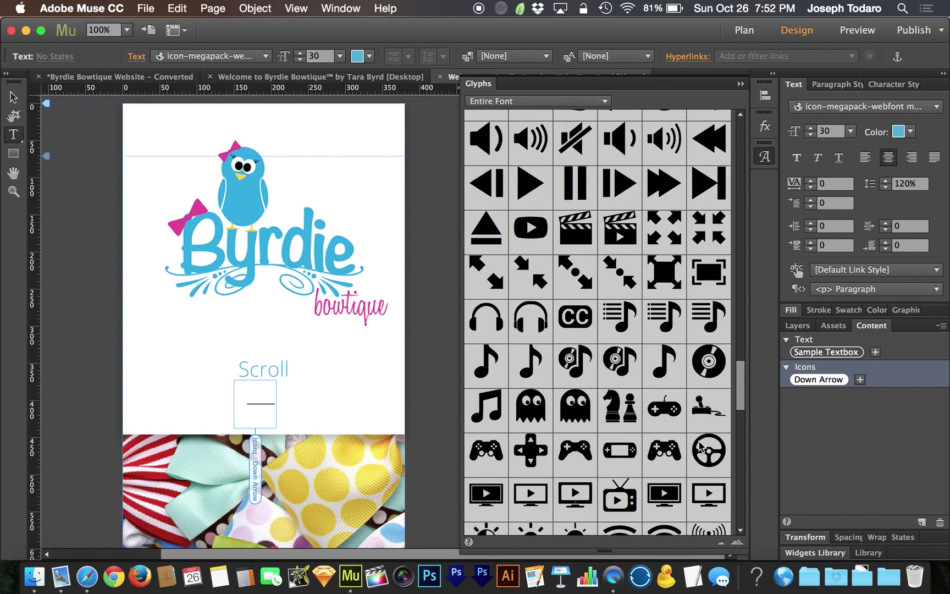
scroll(701, 447, down, 2)
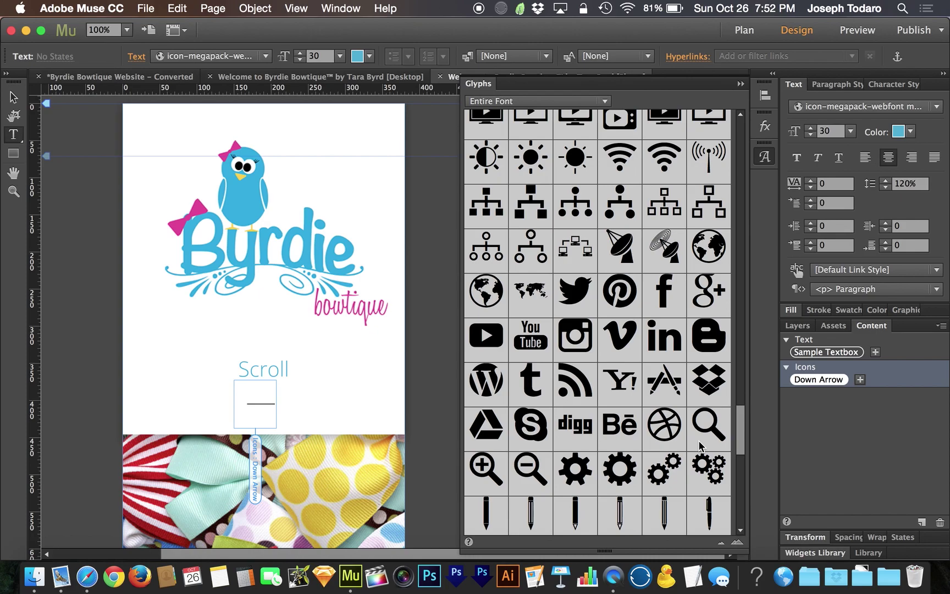
scroll(701, 447, down, 2)
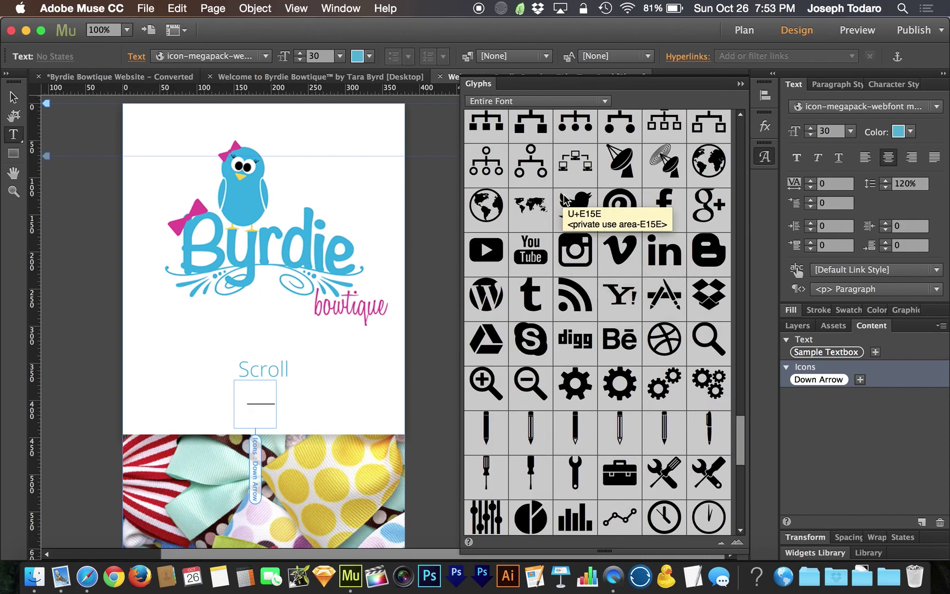
double_click(573, 202)
click(764, 158)
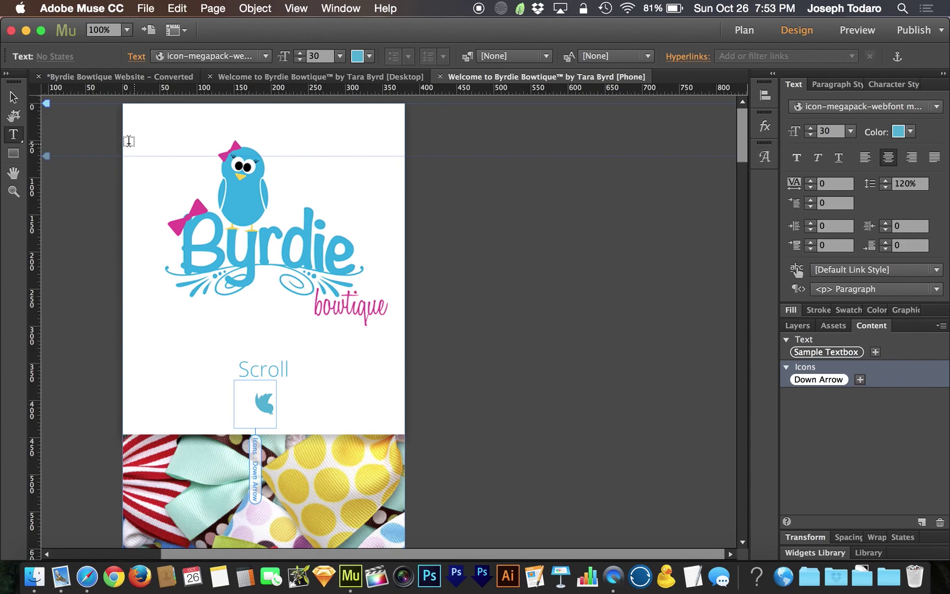
Return to the Desktop layout and check its synced Down Arrow icons, including the Gift section one, show the bird
click(14, 98)
click(114, 352)
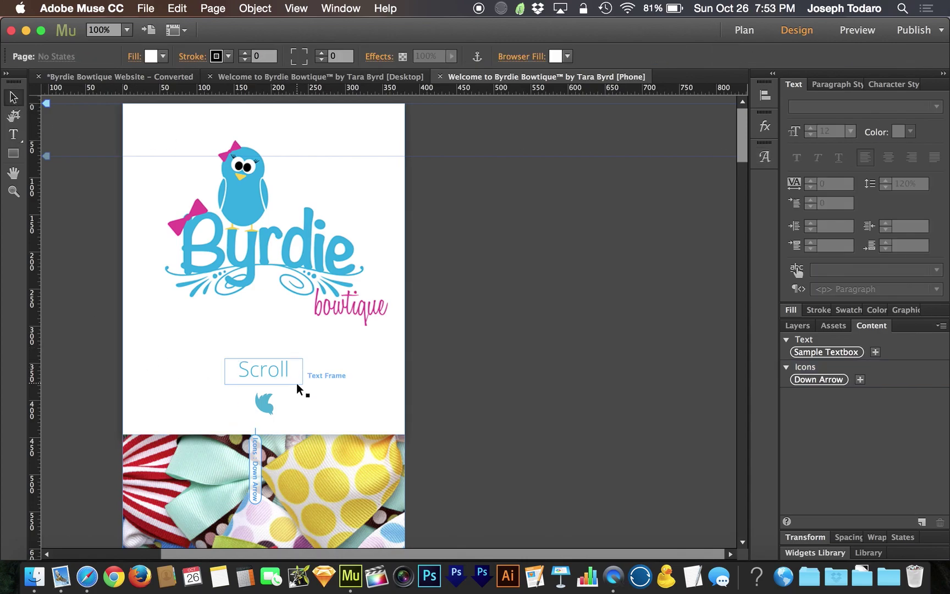
click(325, 82)
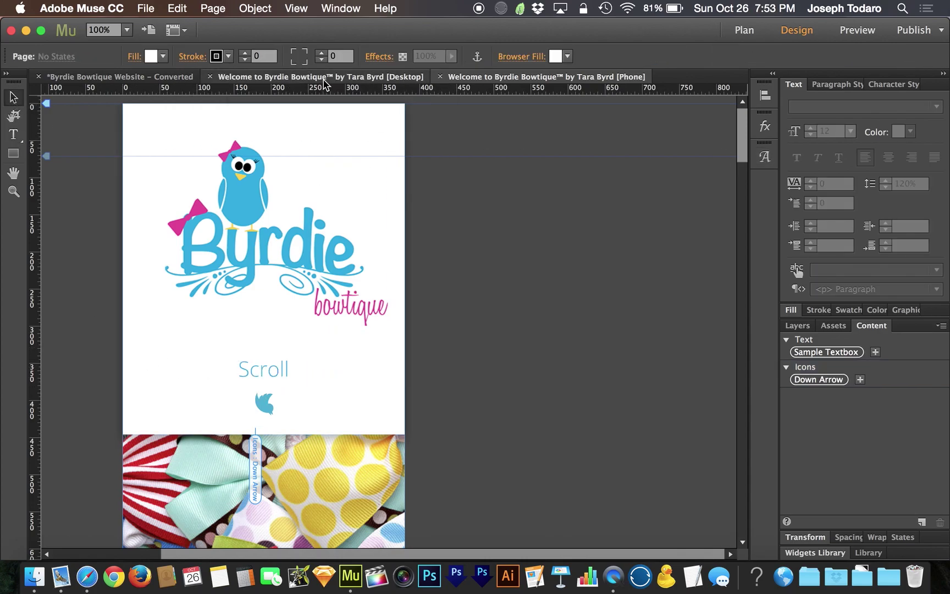
scroll(650, 351, down, 15)
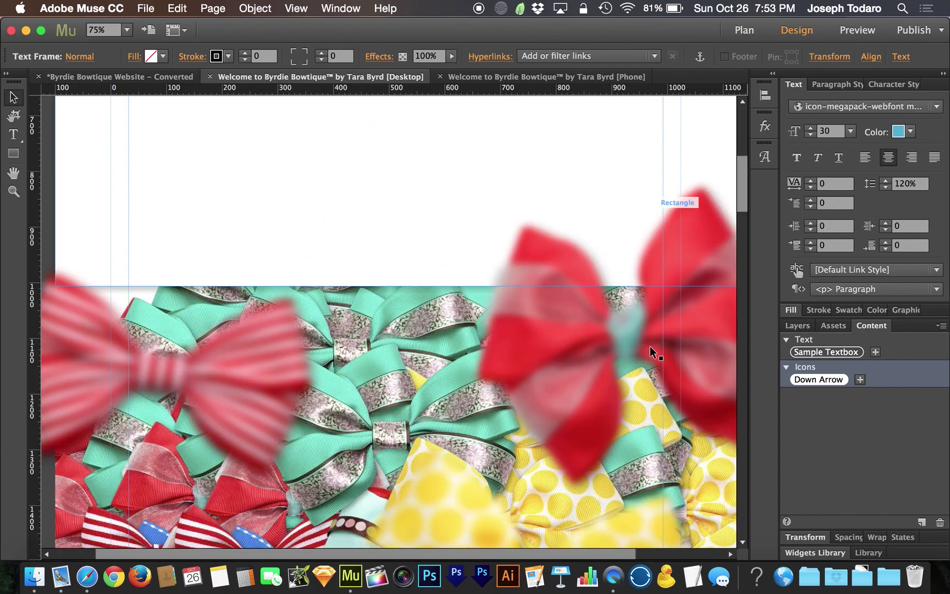
scroll(651, 351, down, 13)
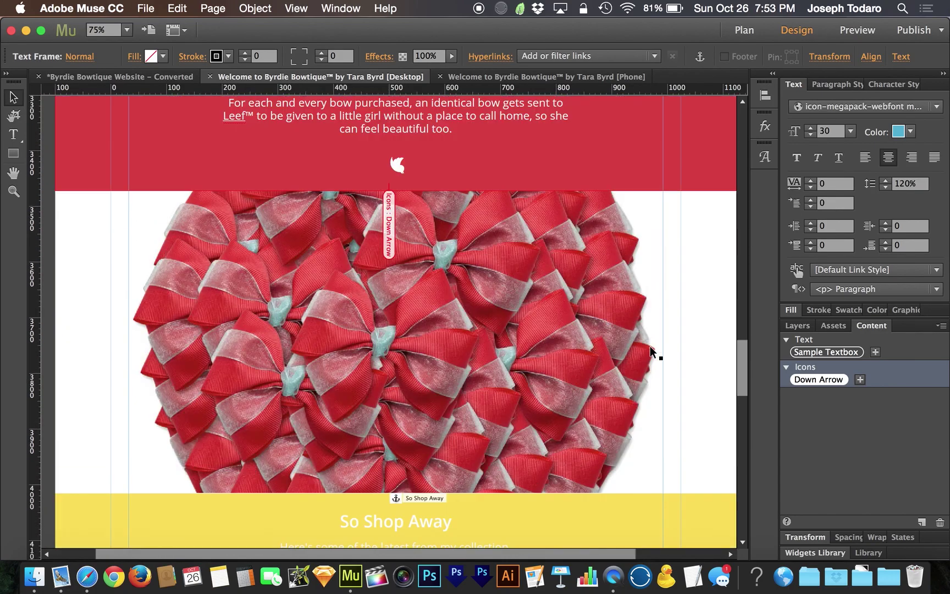
scroll(652, 352, up, 8)
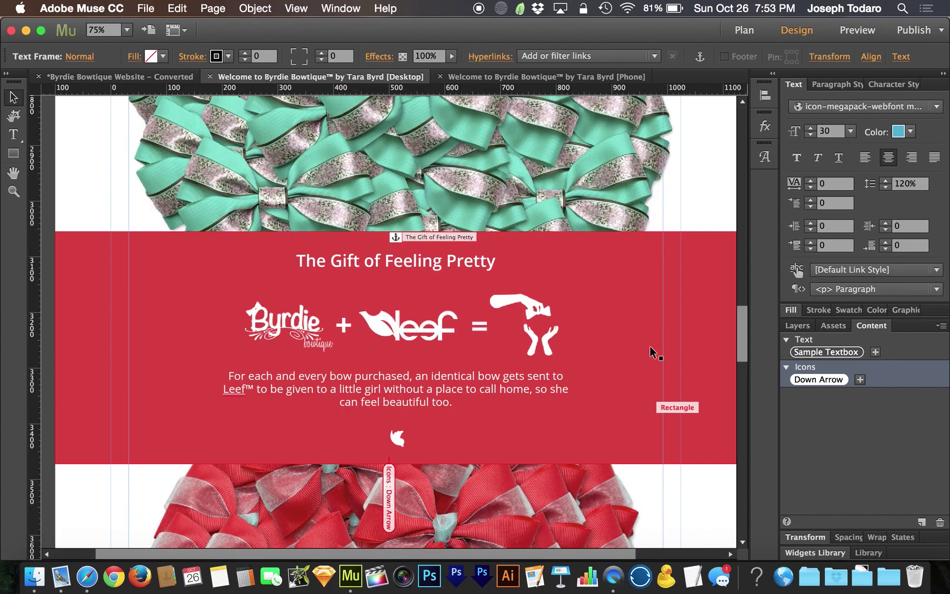
click(401, 438)
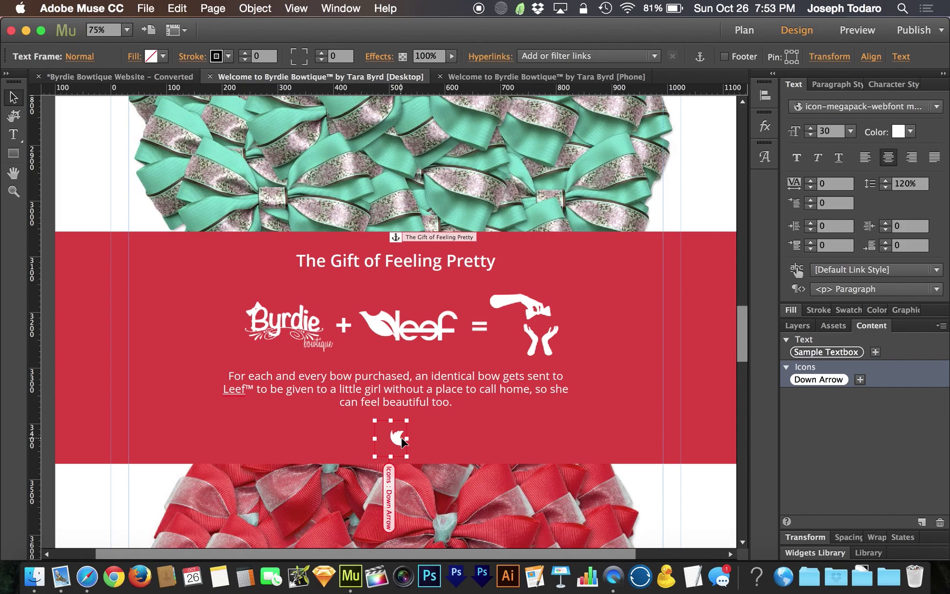
scroll(402, 440, up, 20)
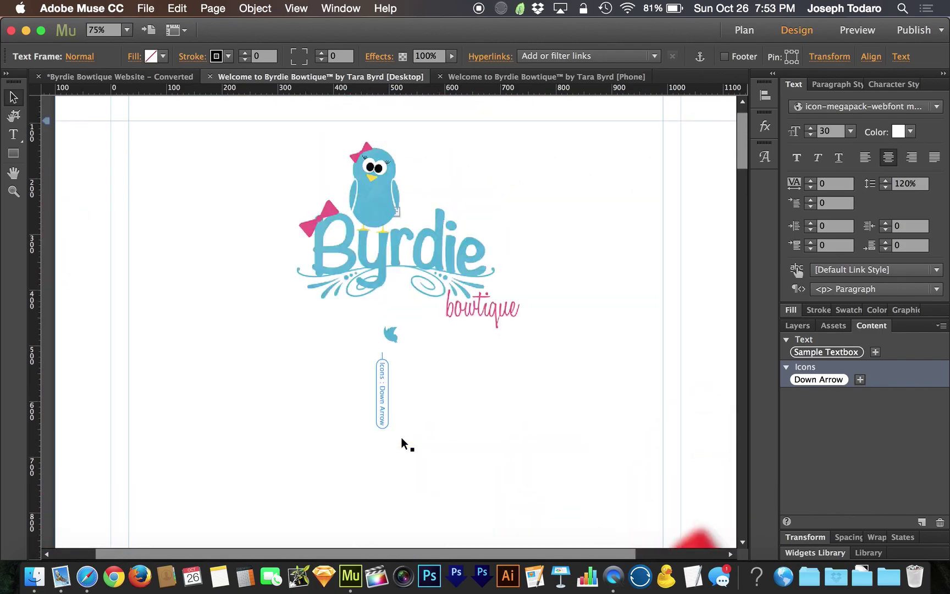
Colour the Desktop Down Arrow bird glyph under the logo yellow, FFD21C
click(390, 338)
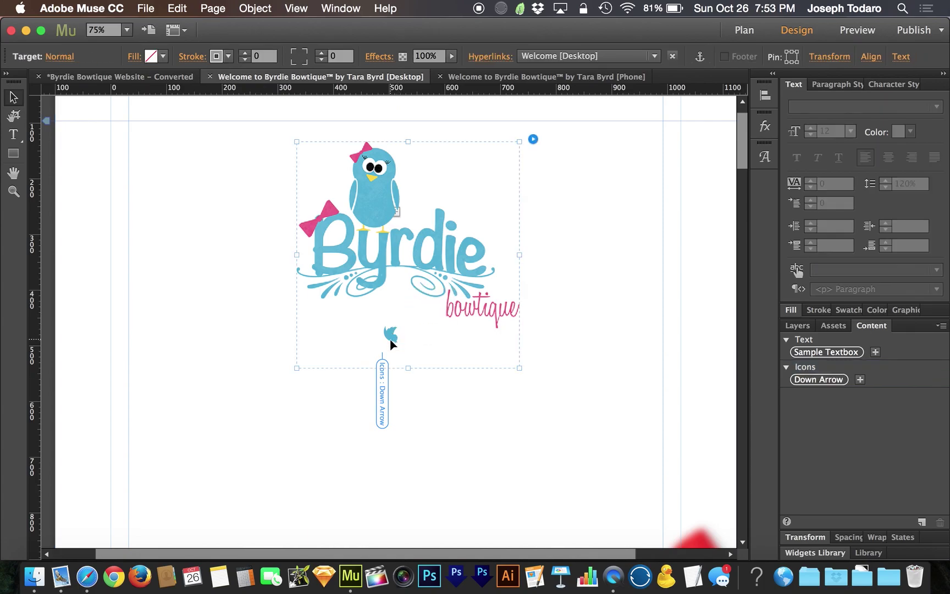
double_click(390, 338)
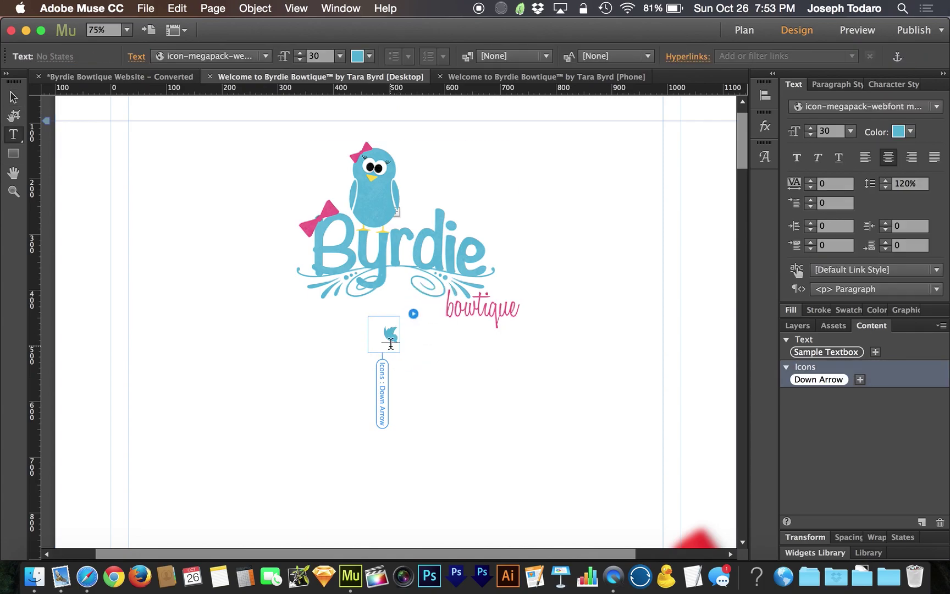
drag(390, 344, 390, 318)
click(902, 131)
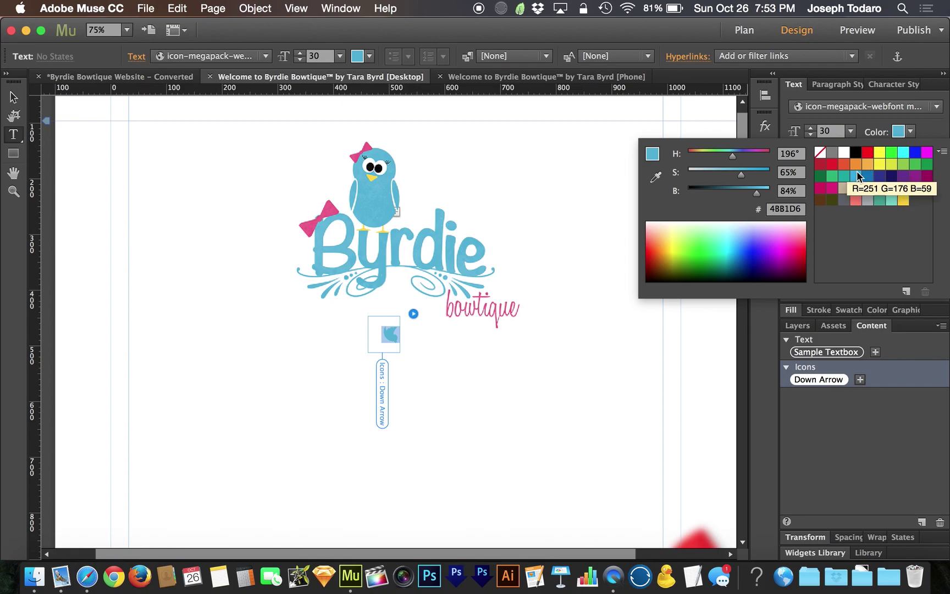
click(904, 201)
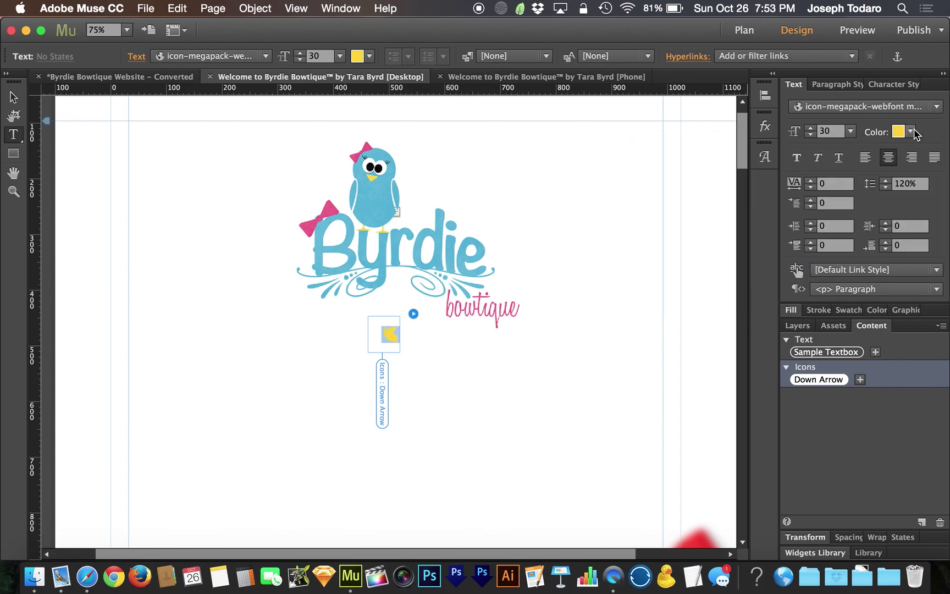
Apply the same yellow to the Down Arrow glyph under Scroll on the Phone layout
click(500, 78)
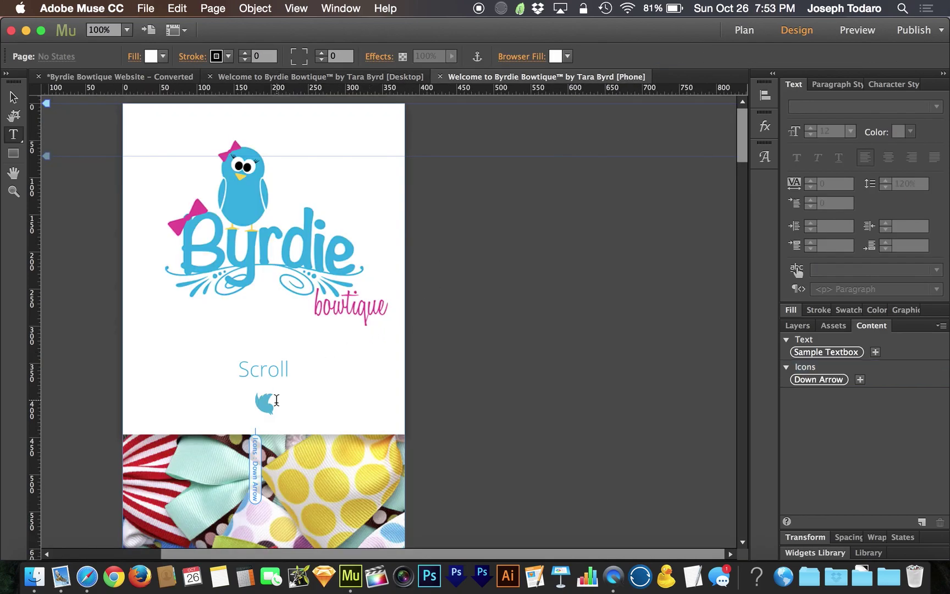
click(272, 402)
double_click(272, 401)
click(908, 131)
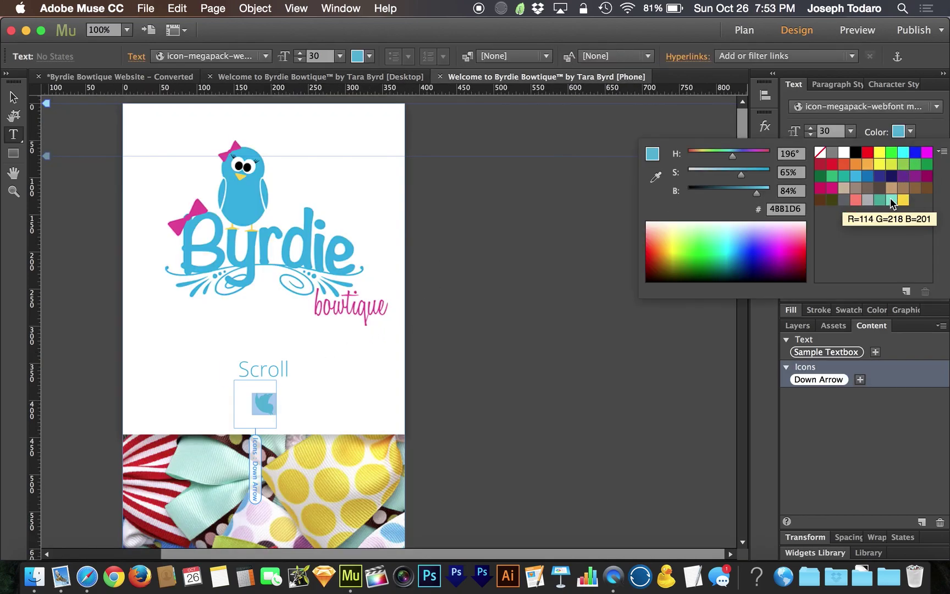
click(904, 201)
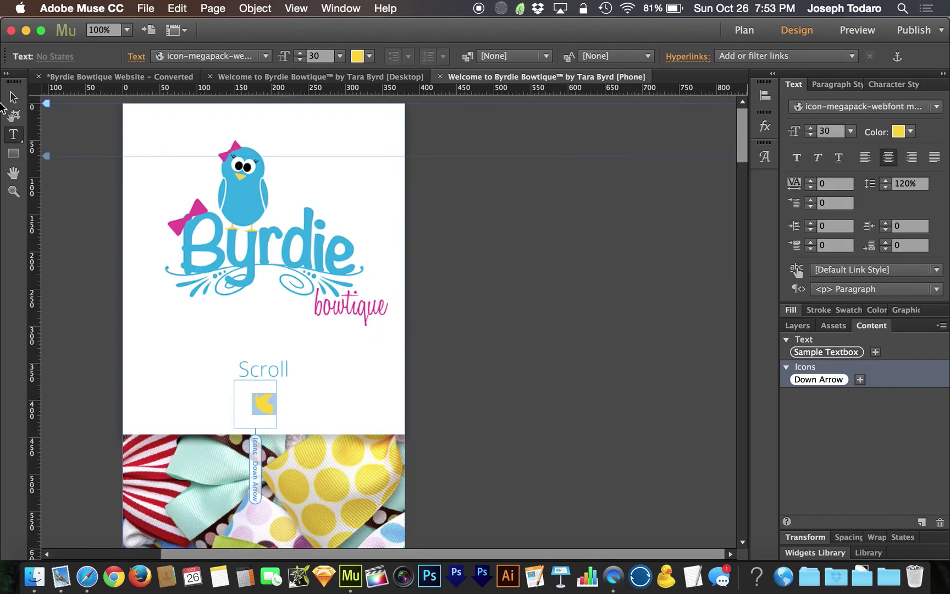
click(911, 132)
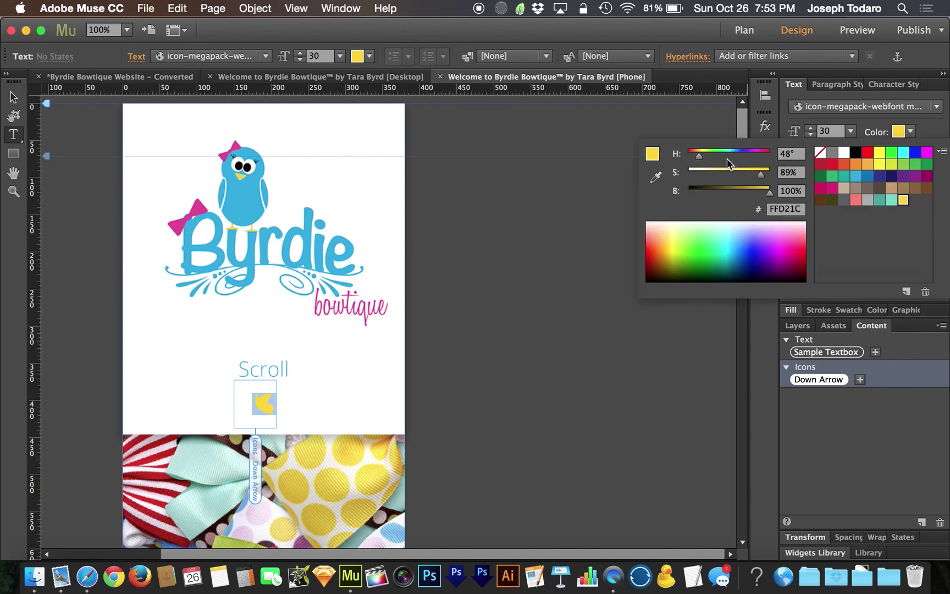
Redefine the yellow swatch as burnt orange DE8A0B, turning the Down Arrow bird orange
double_click(900, 201)
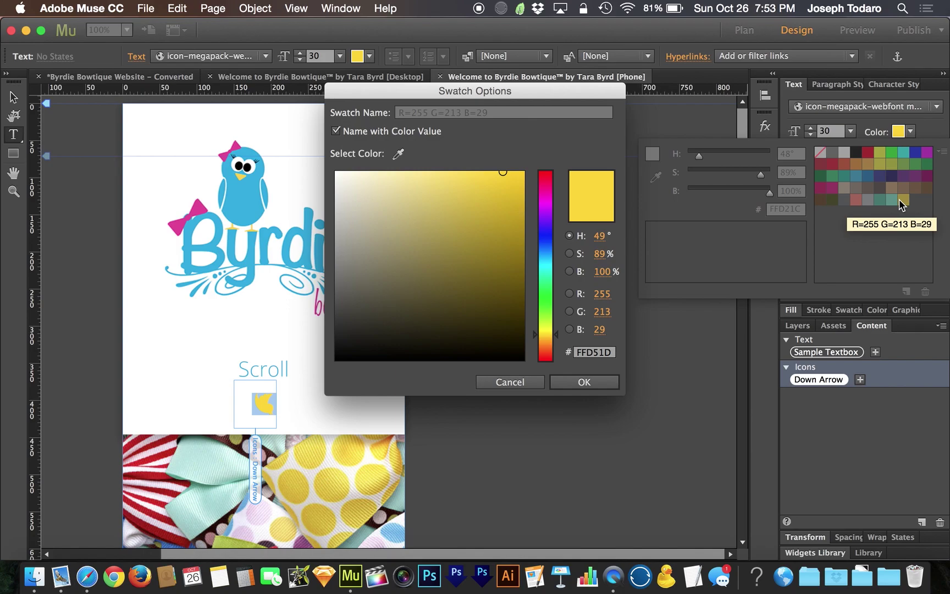
mouse_move(513, 192)
mouse_down()
mouse_move(486, 234)
mouse_move(513, 196)
mouse_up()
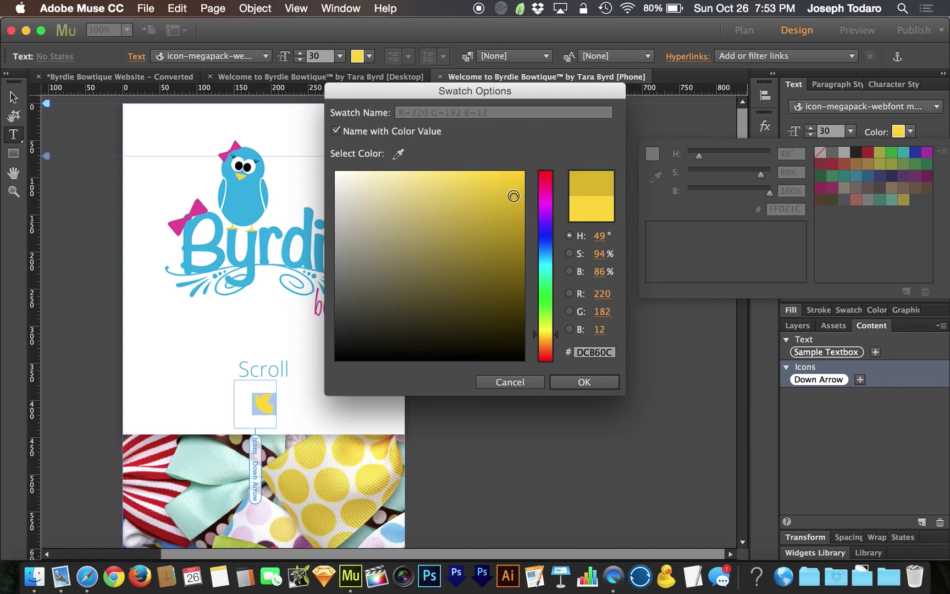
click(543, 342)
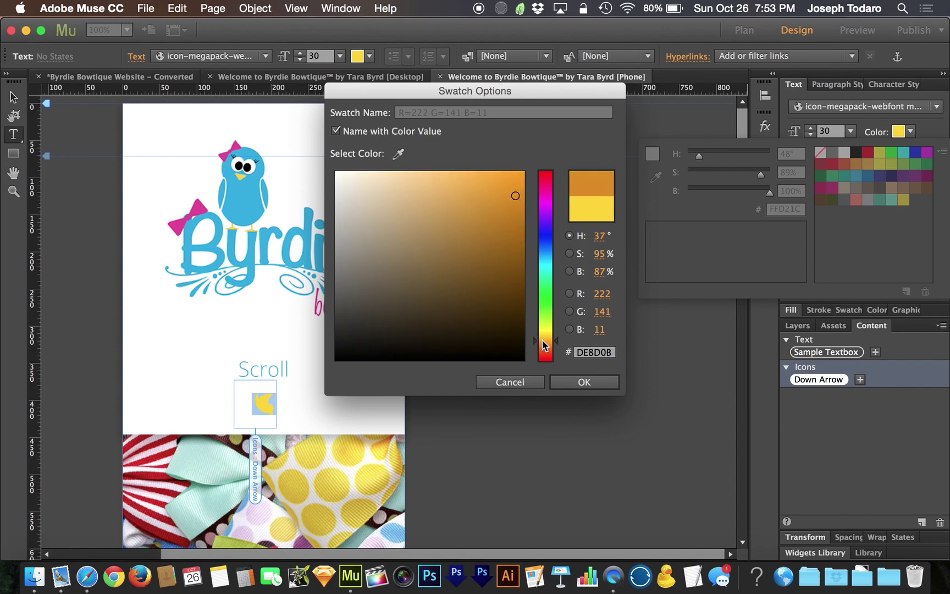
click(570, 384)
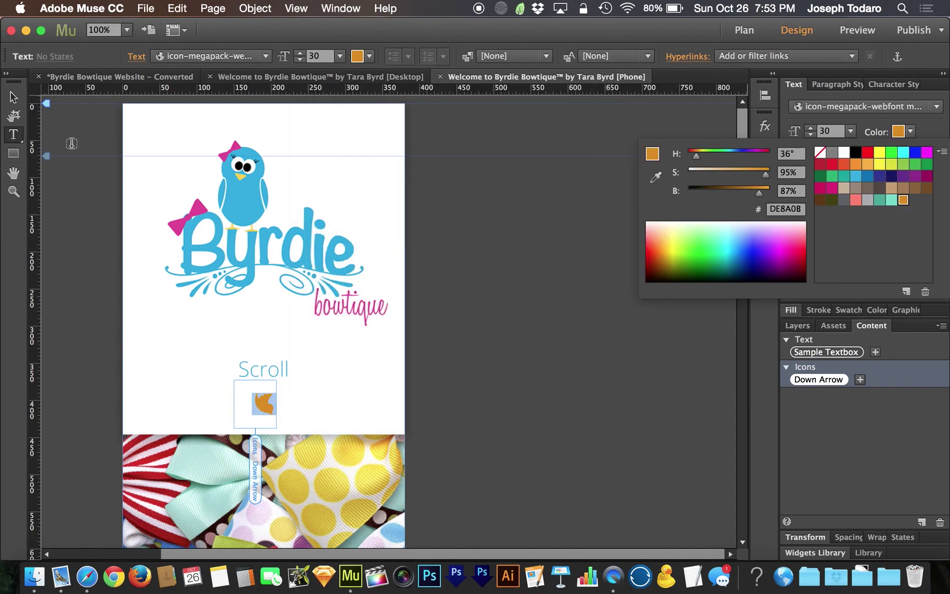
key(Escape)
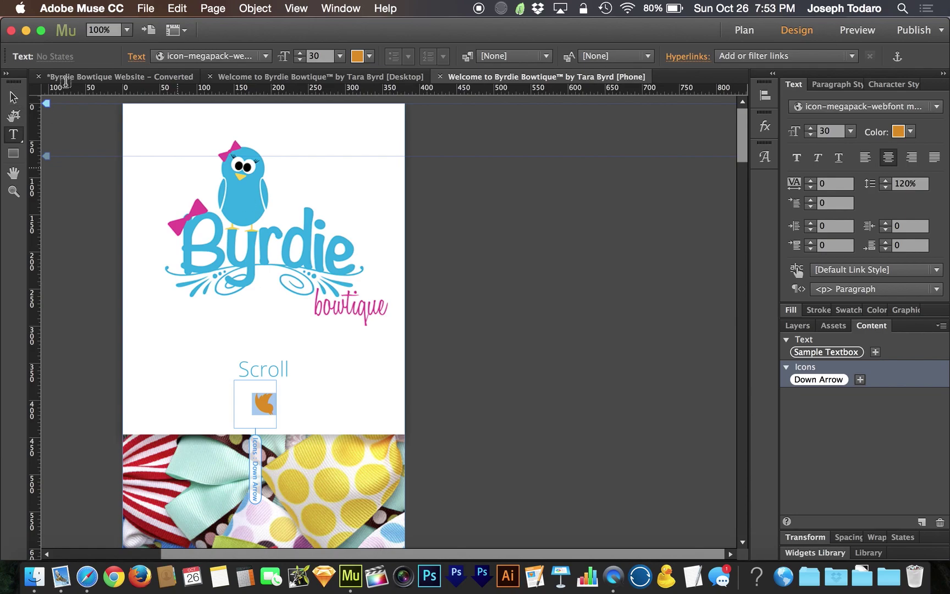
click(13, 98)
On the Desktop layout, select the Down Arrow icon's frame and review its Hyperlinks setting unchanged
click(501, 344)
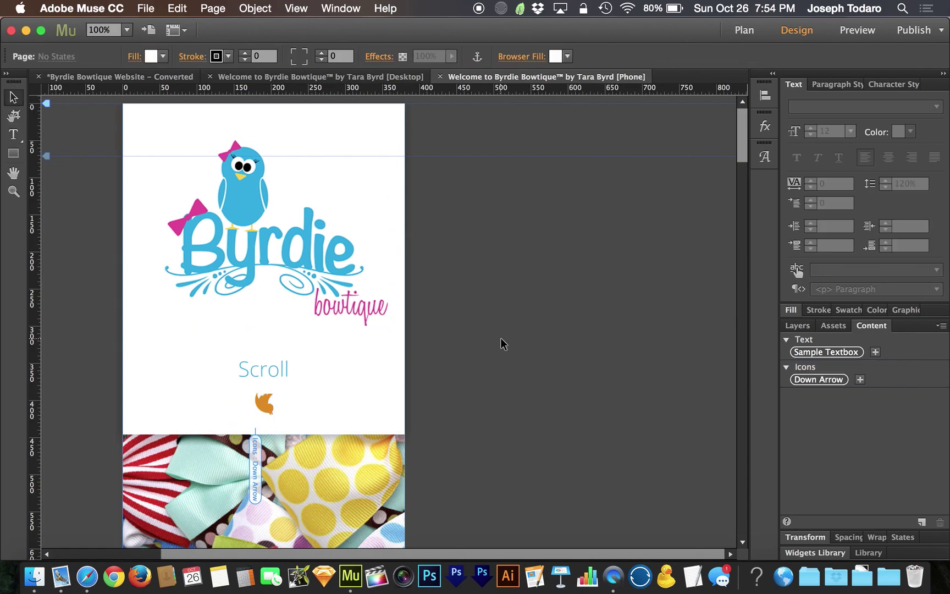
click(328, 76)
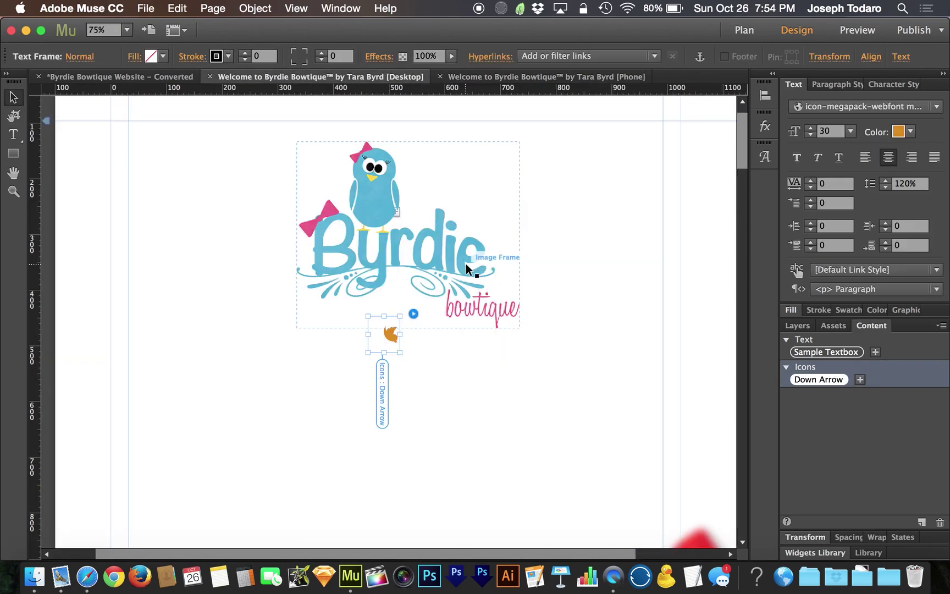
click(559, 383)
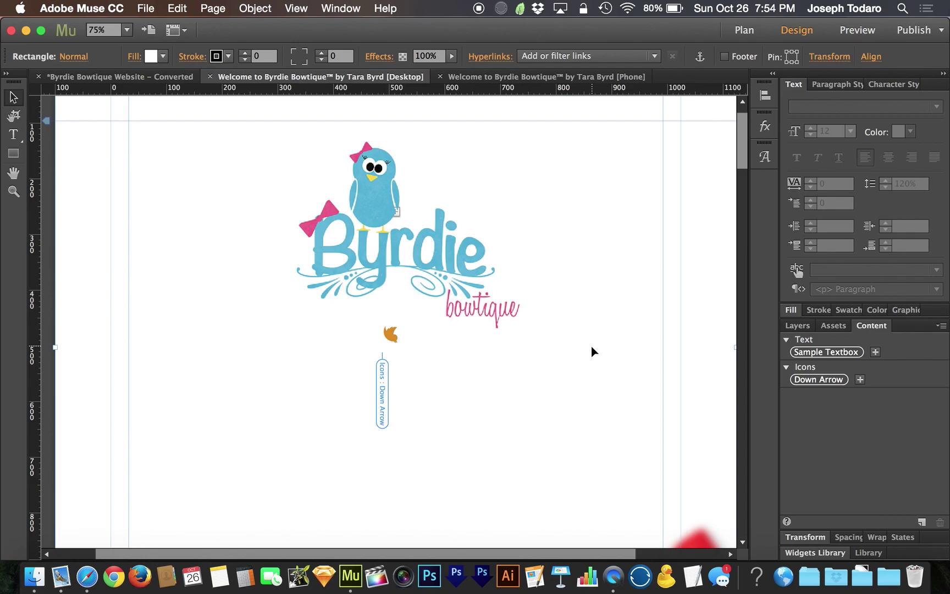
click(398, 341)
click(398, 343)
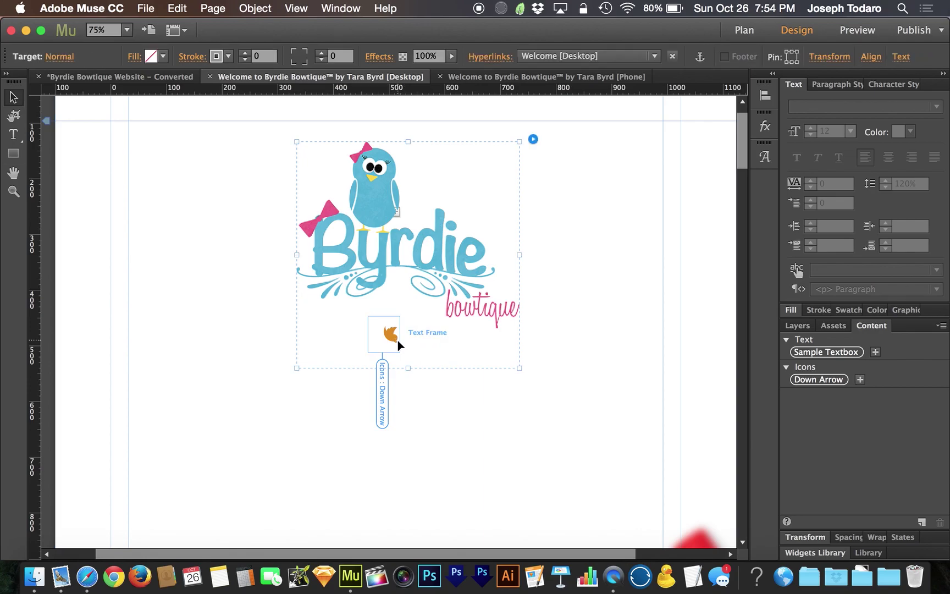
click(399, 343)
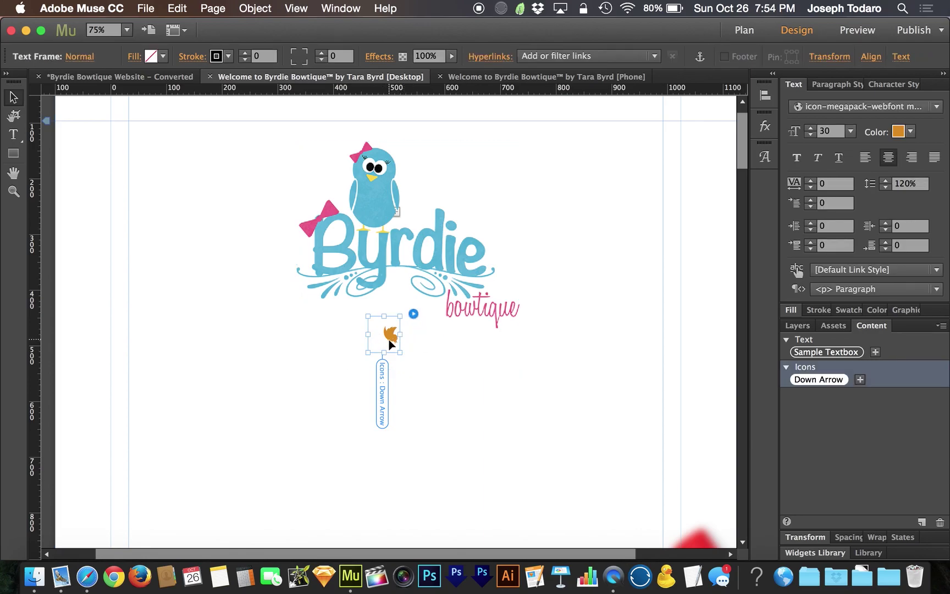
click(625, 55)
click(619, 59)
Scroll the desktop page and reselect the Down Arrow icon's text frame
scroll(448, 376, down, 15)
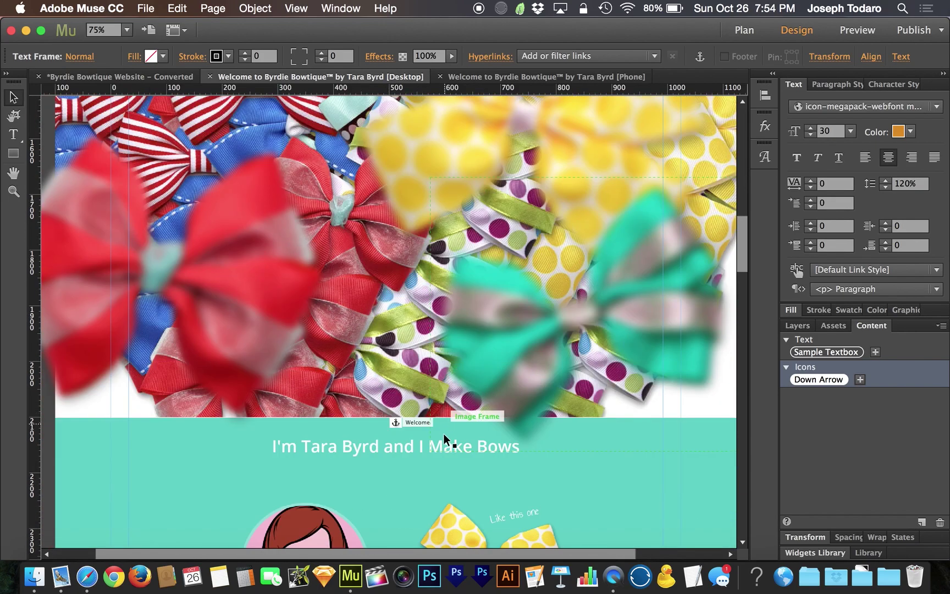
scroll(444, 437, down, 10)
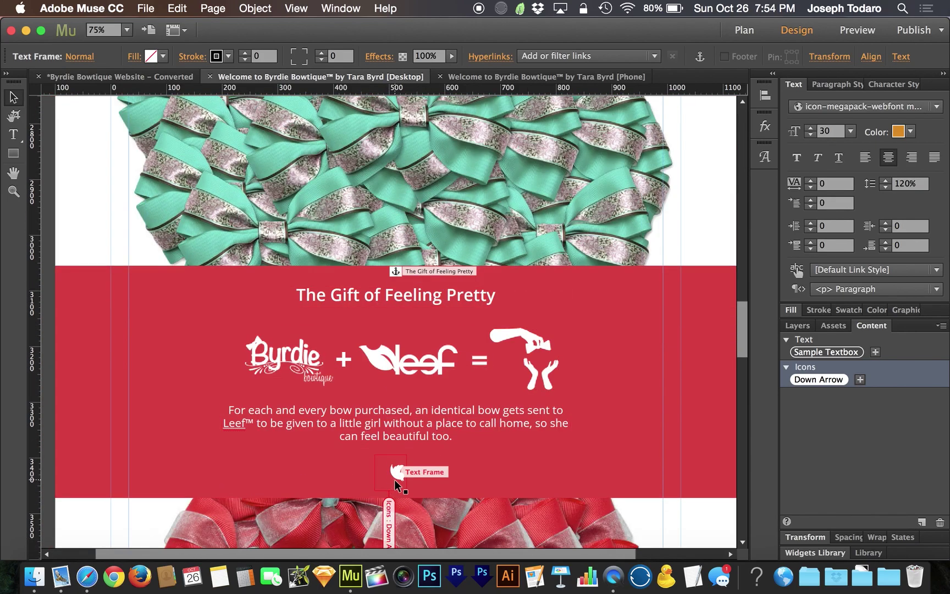
scroll(396, 477, up, 20)
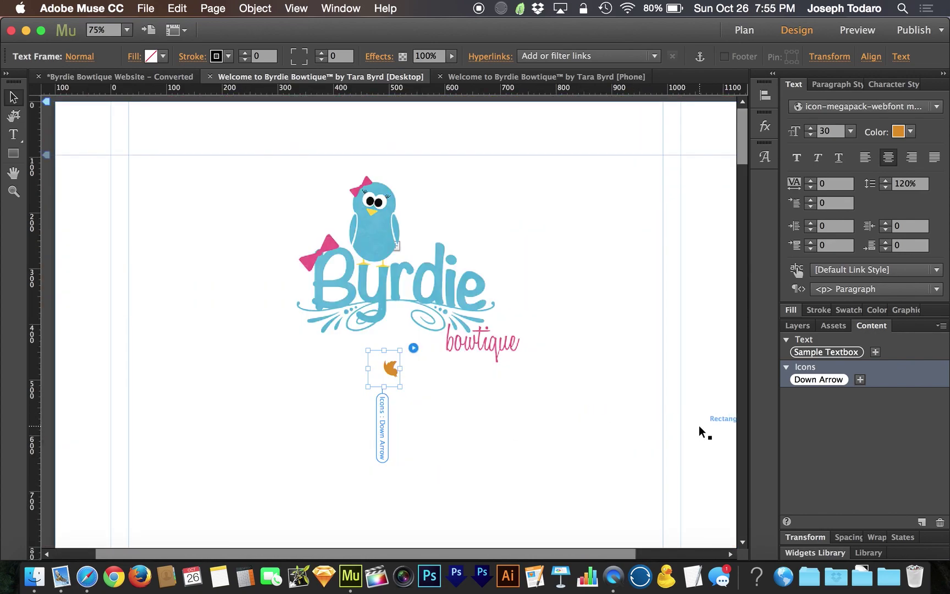
click(699, 426)
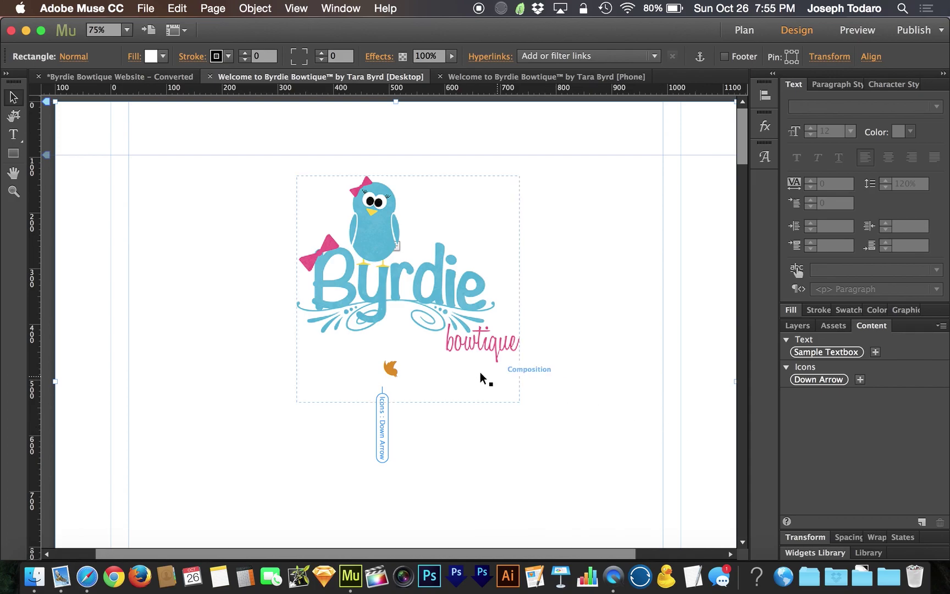
click(381, 371)
click(388, 371)
drag(389, 374, 409, 393)
Open the museresources.com website in Safari from the Content panel's ? icon
scroll(409, 394, down, 5)
scroll(411, 396, down, 15)
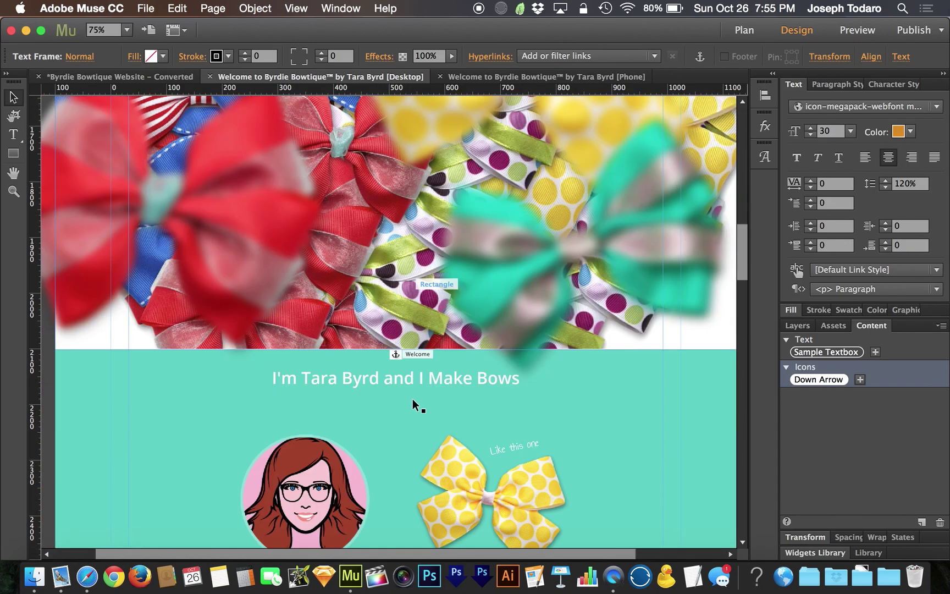
key(ctrl+Down)
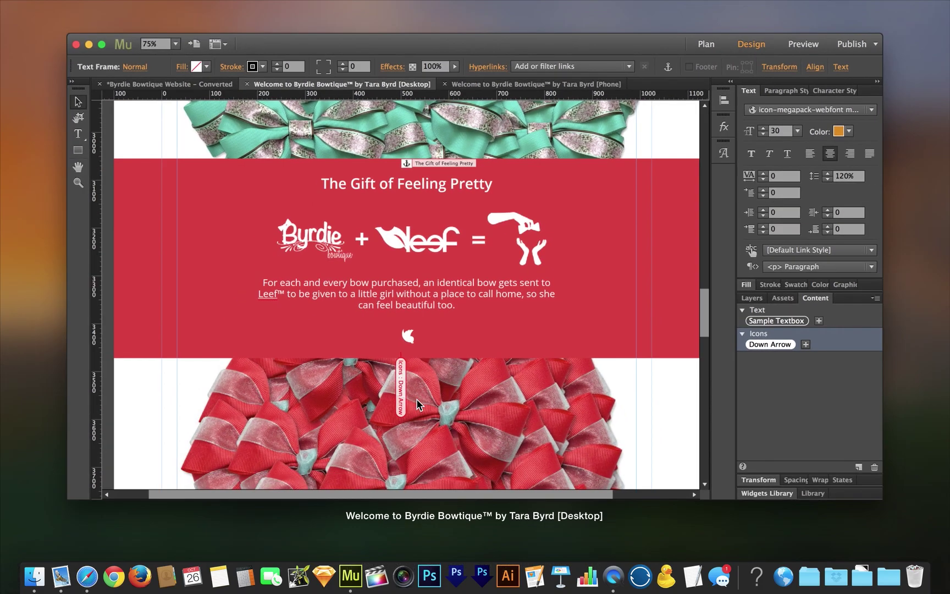
mouse_move(413, 391)
mouse_down()
mouse_move(462, 342)
mouse_move(402, 376)
mouse_move(622, 394)
mouse_move(711, 217)
mouse_move(414, 386)
mouse_move(413, 373)
mouse_up()
key(ctrl+Down)
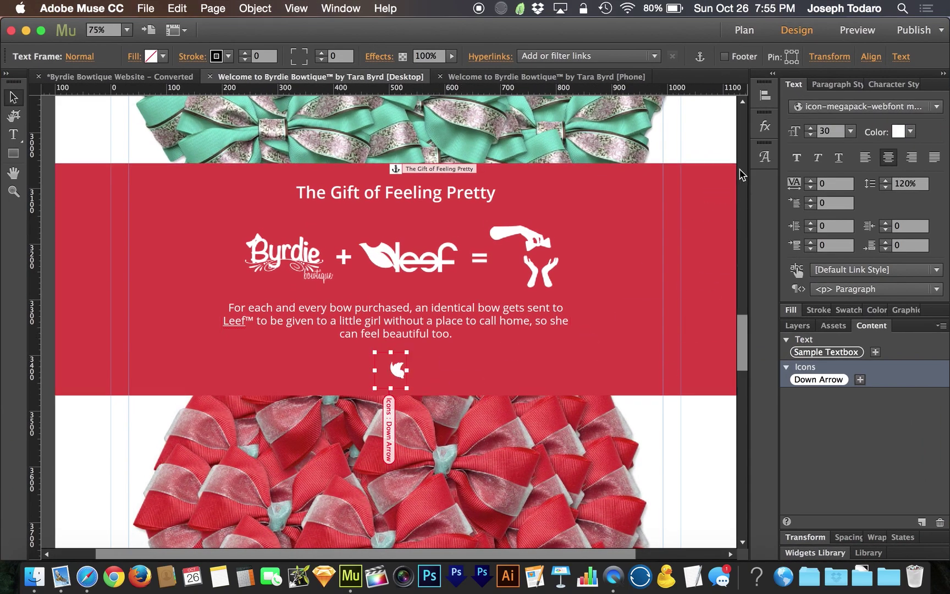
drag(708, 133, 709, 134)
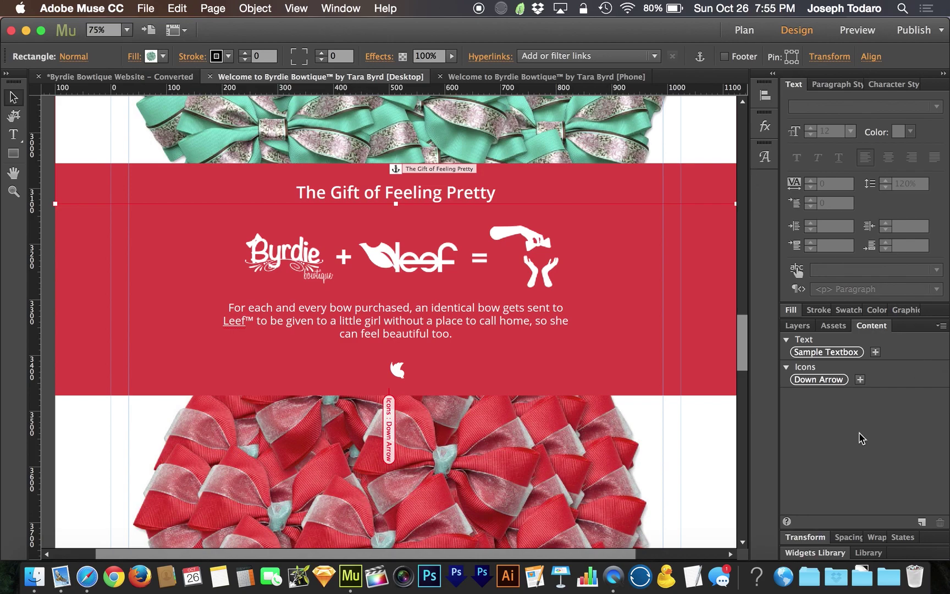
click(786, 521)
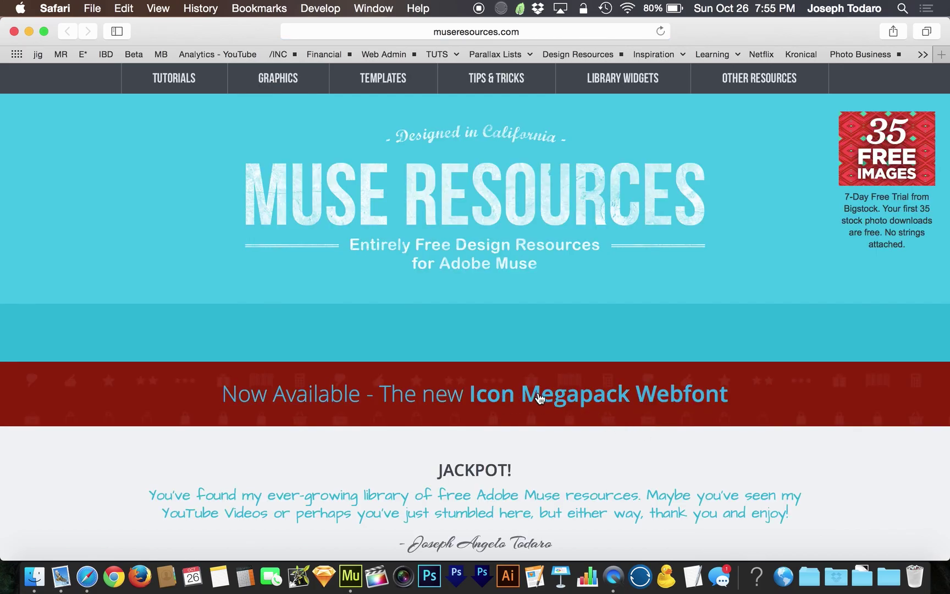
Open the Icon Megapack Webfont product page and scroll to its $15 Single Designer License
click(539, 397)
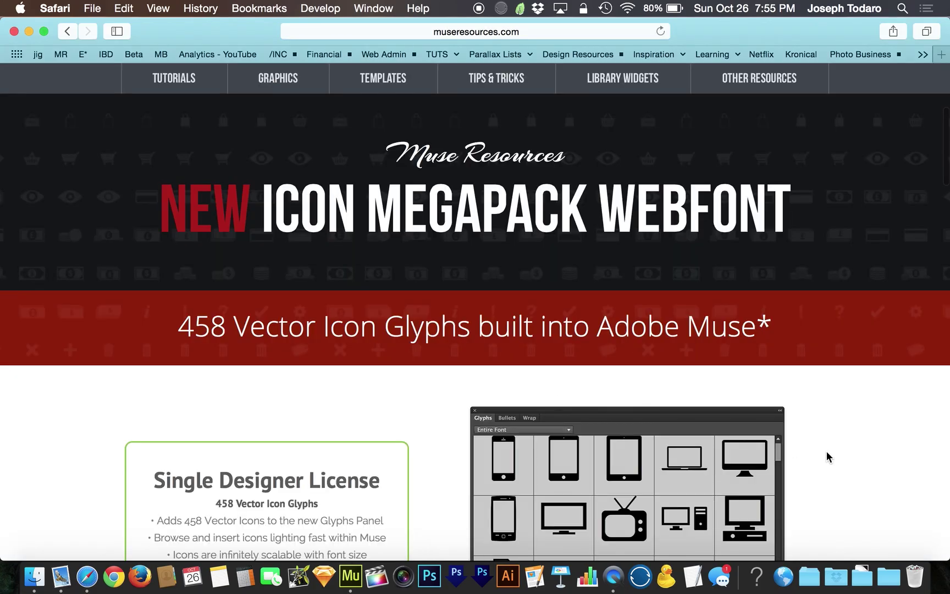
scroll(827, 456, down, 5)
scroll(828, 456, down, 2)
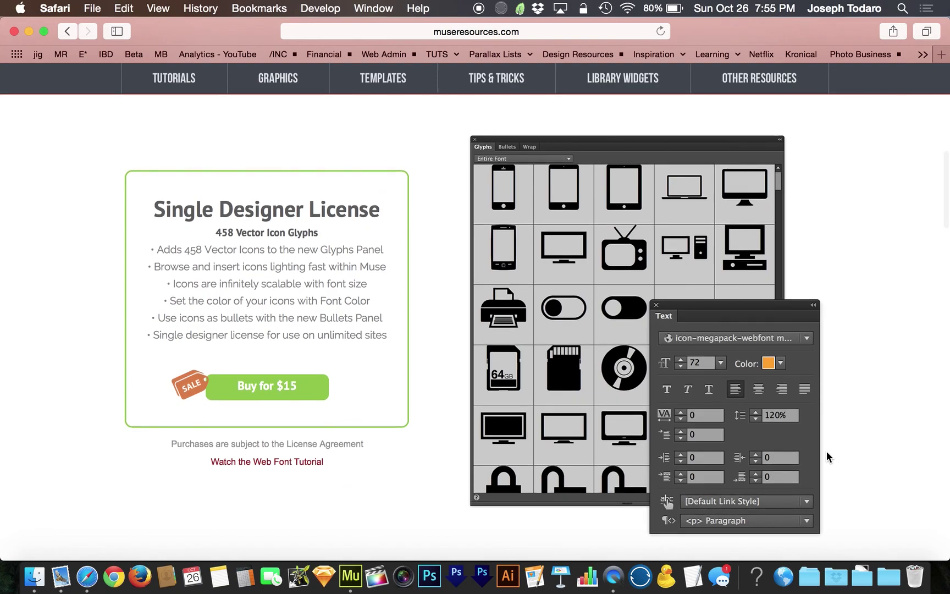